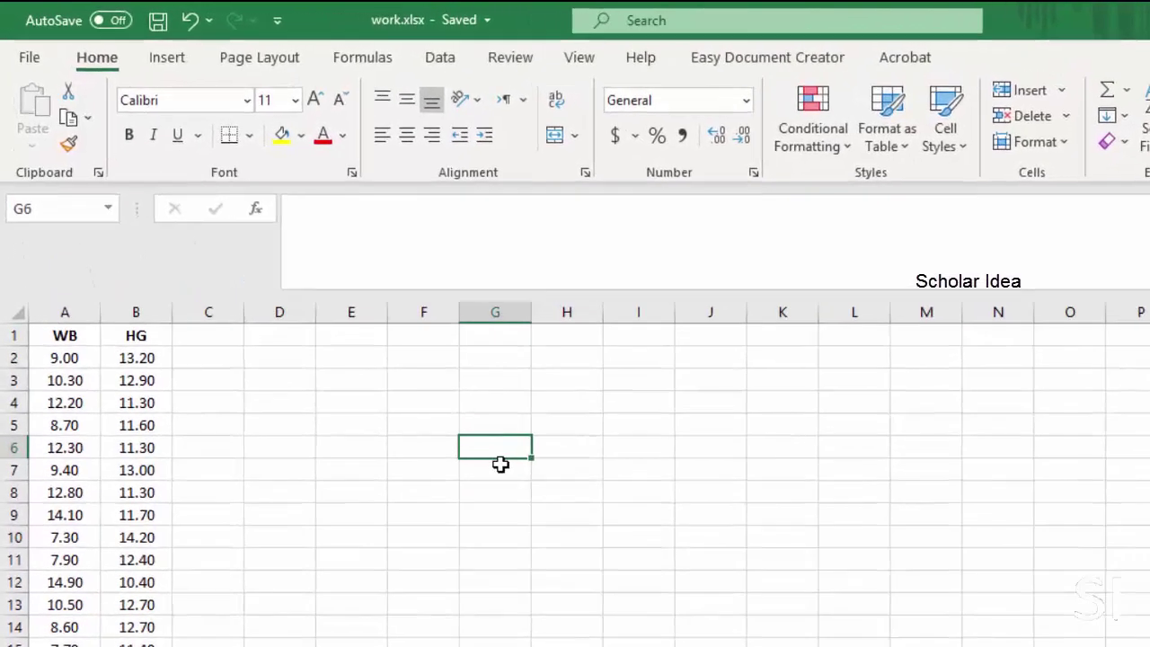
Step: Enter 8 in cell G6 and copy that cell
type("8")
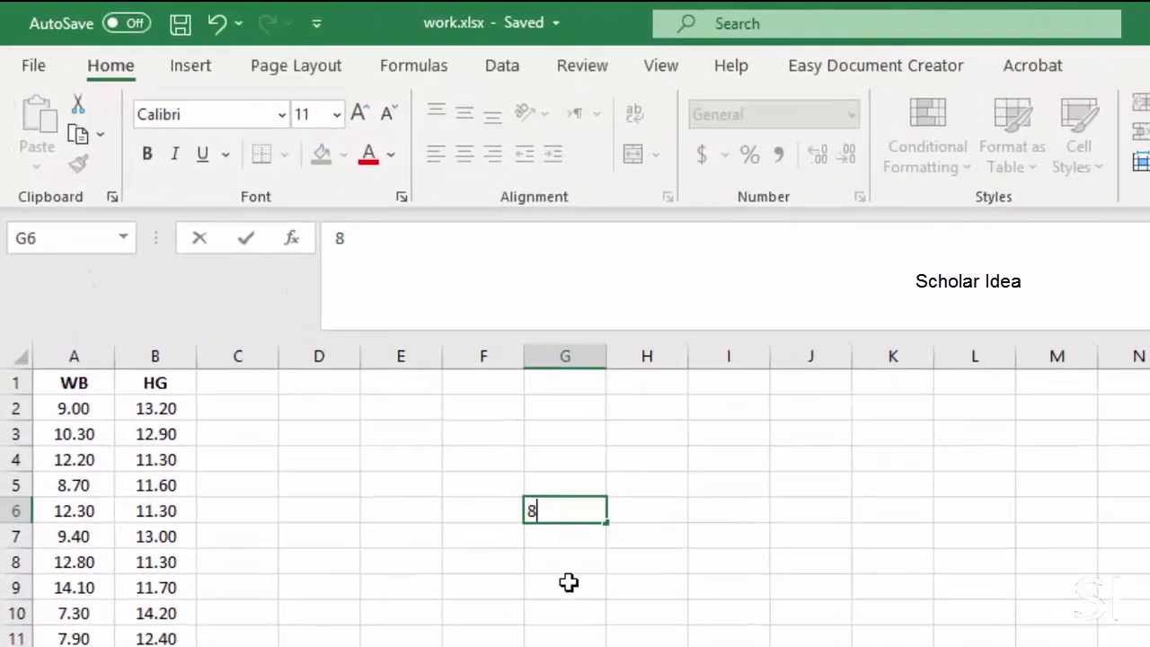
left_click(569, 583)
right_click(569, 509)
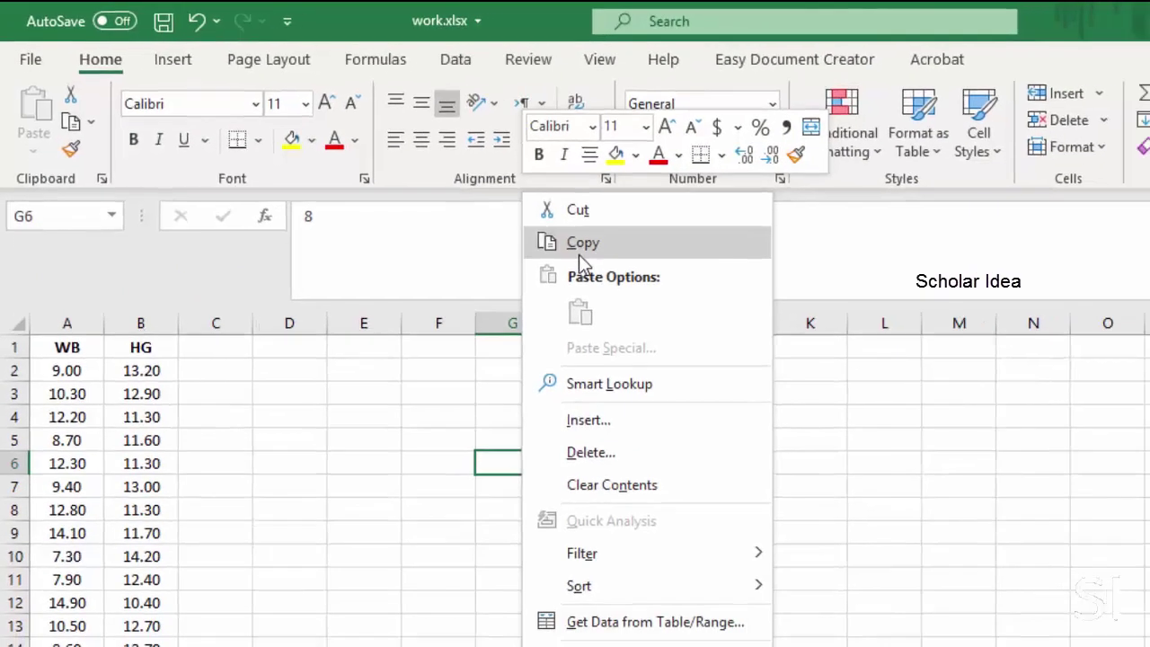
left_click(641, 267)
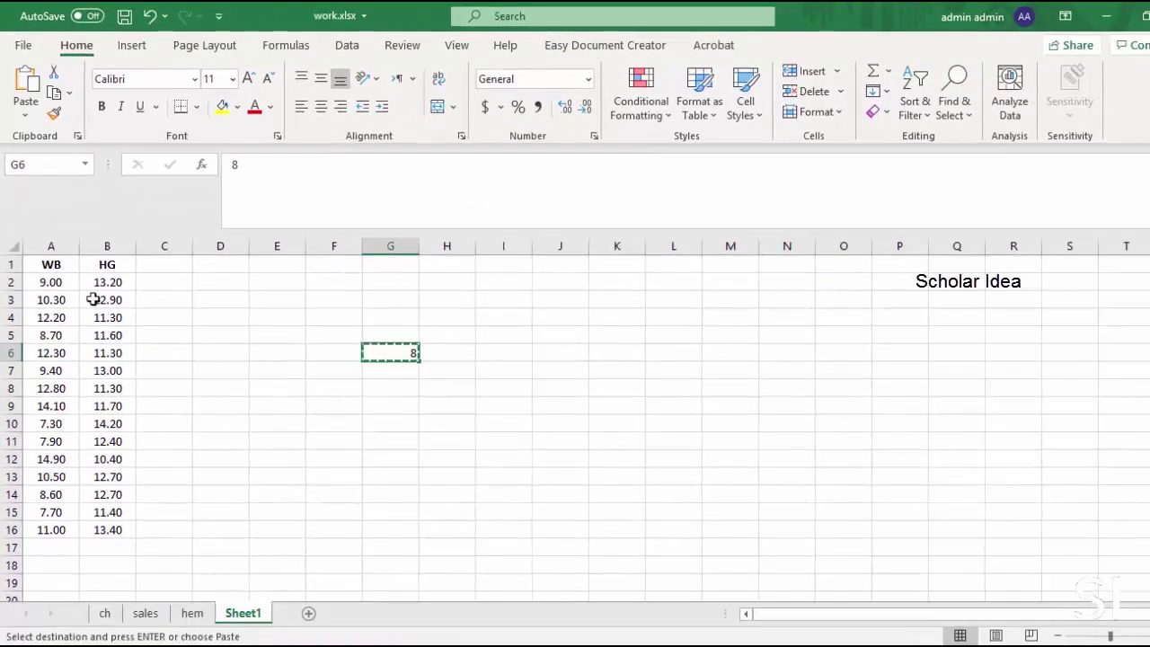
Step: Try multiplying the WB and HG values in A2:B16 by the copied 8 with Paste Special, and undo the operation
left_click_drag(42, 281, 116, 530)
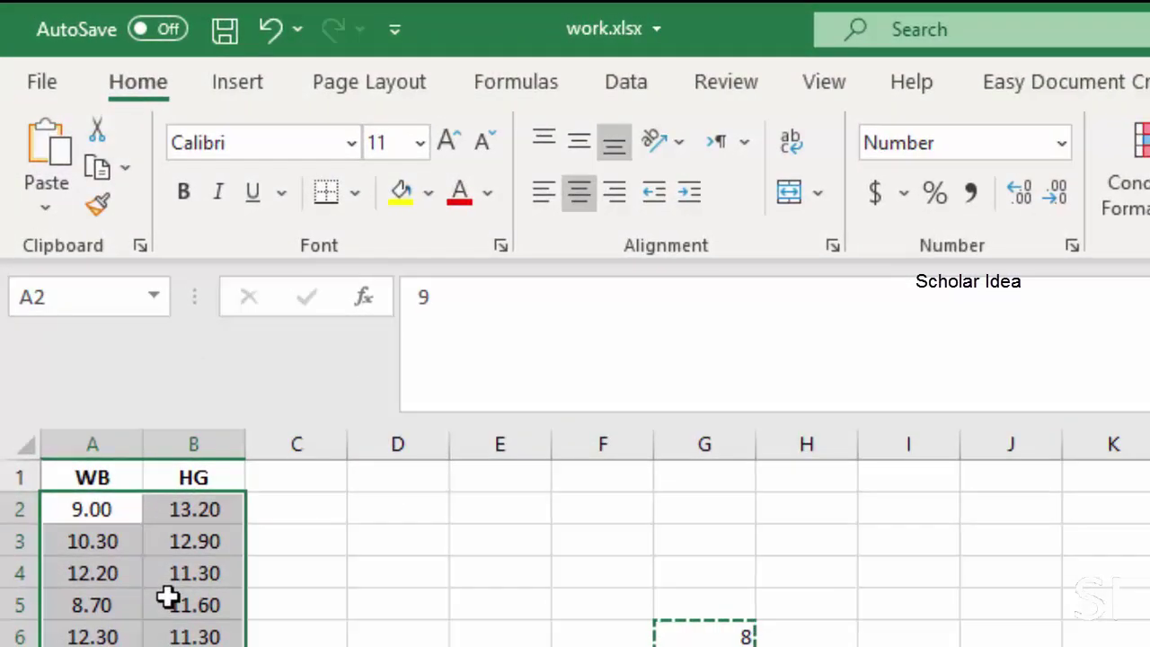
left_click(36, 213)
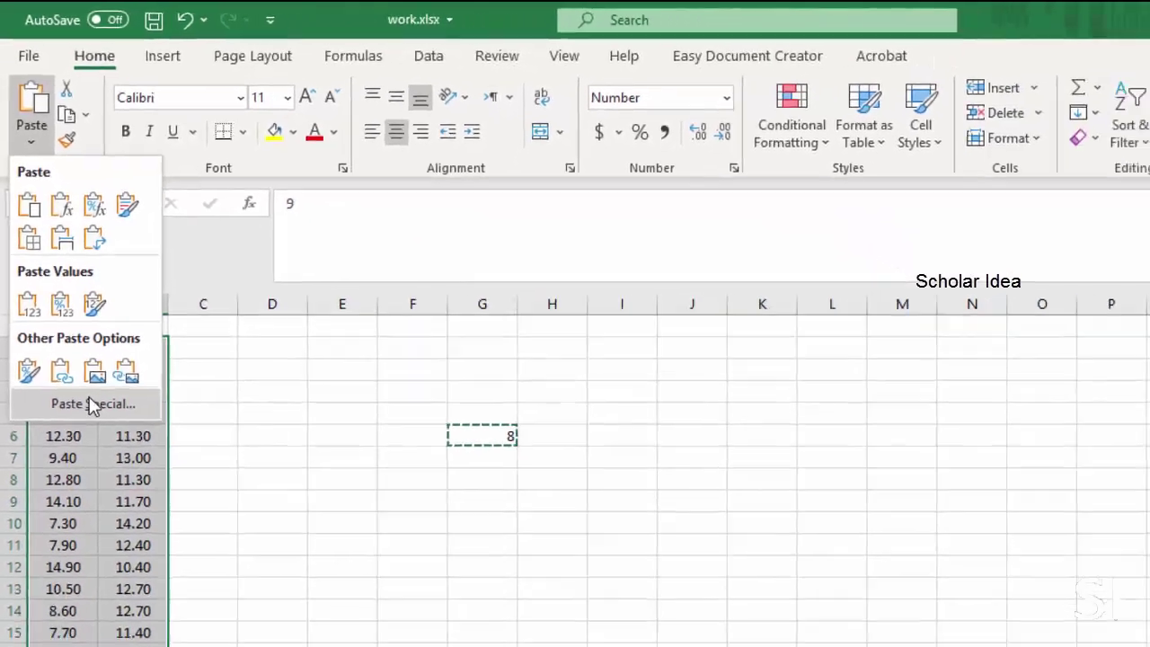
left_click(120, 535)
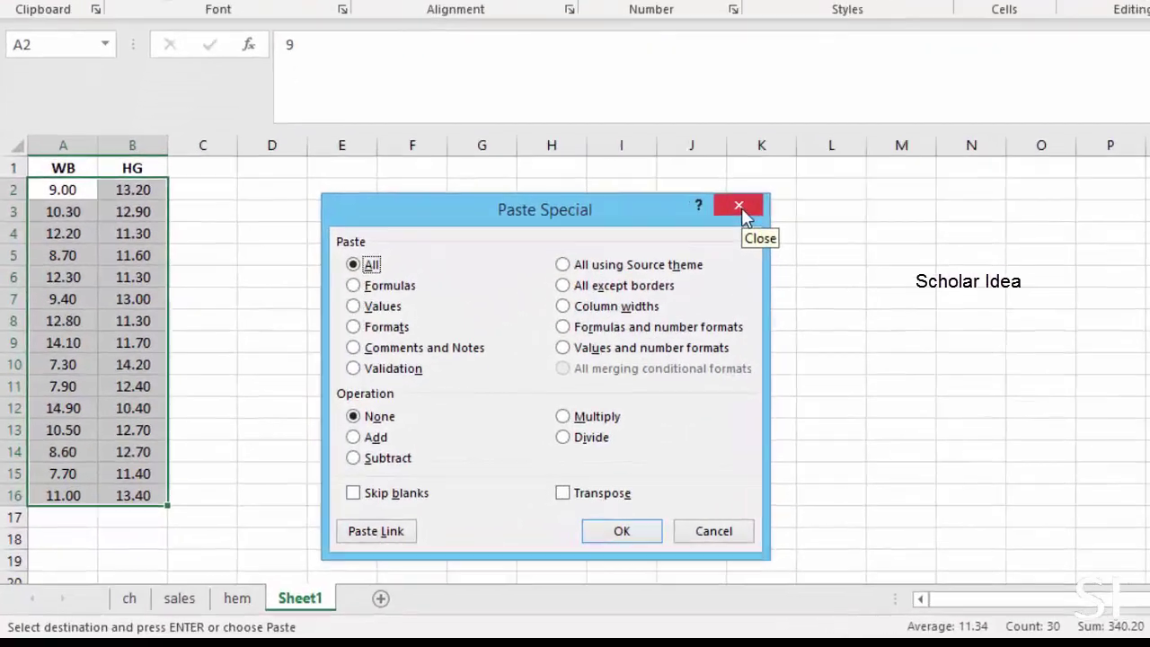
left_click(594, 294)
right_click(114, 338)
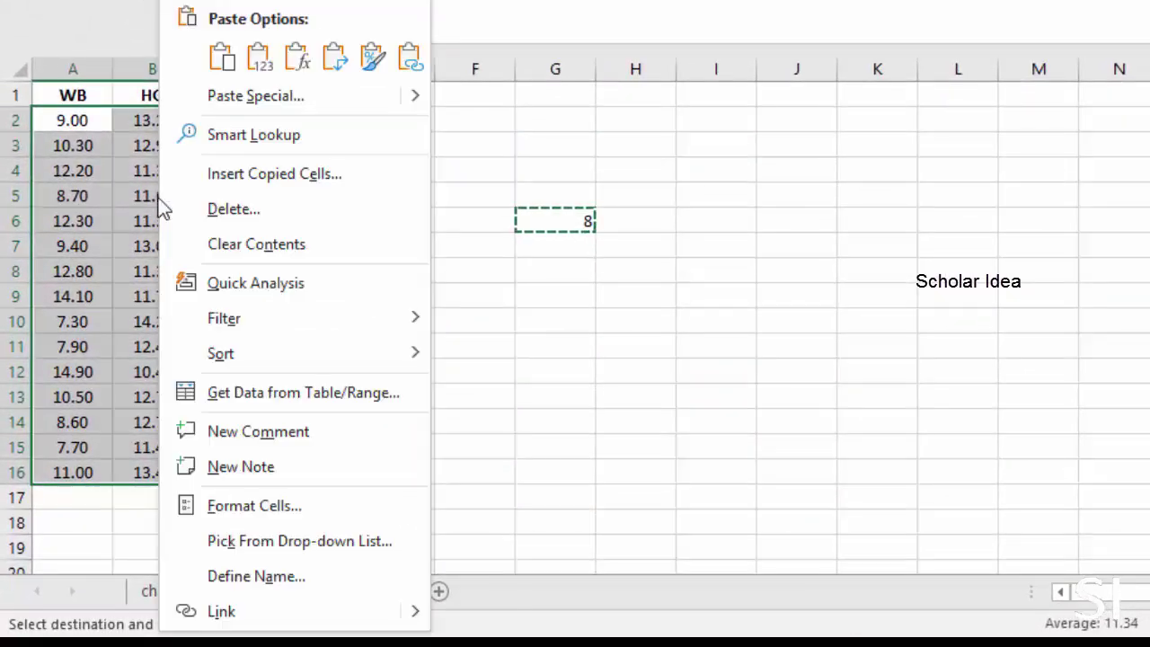
left_click(235, 99)
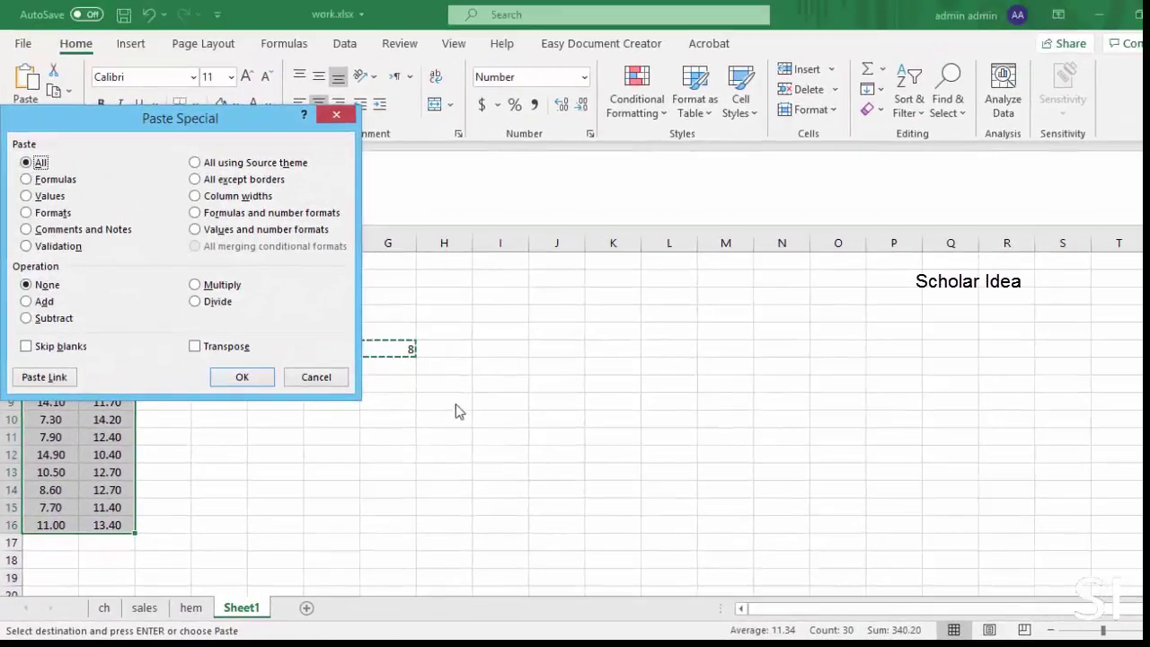
left_click_drag(232, 115, 709, 253)
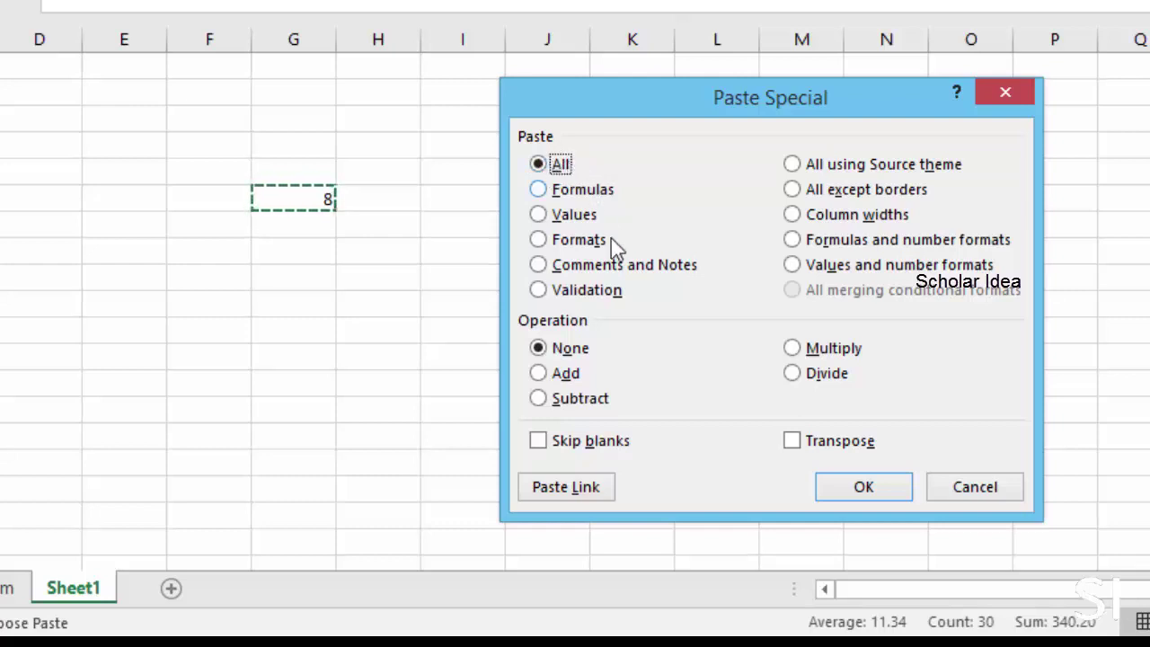
left_click(791, 349)
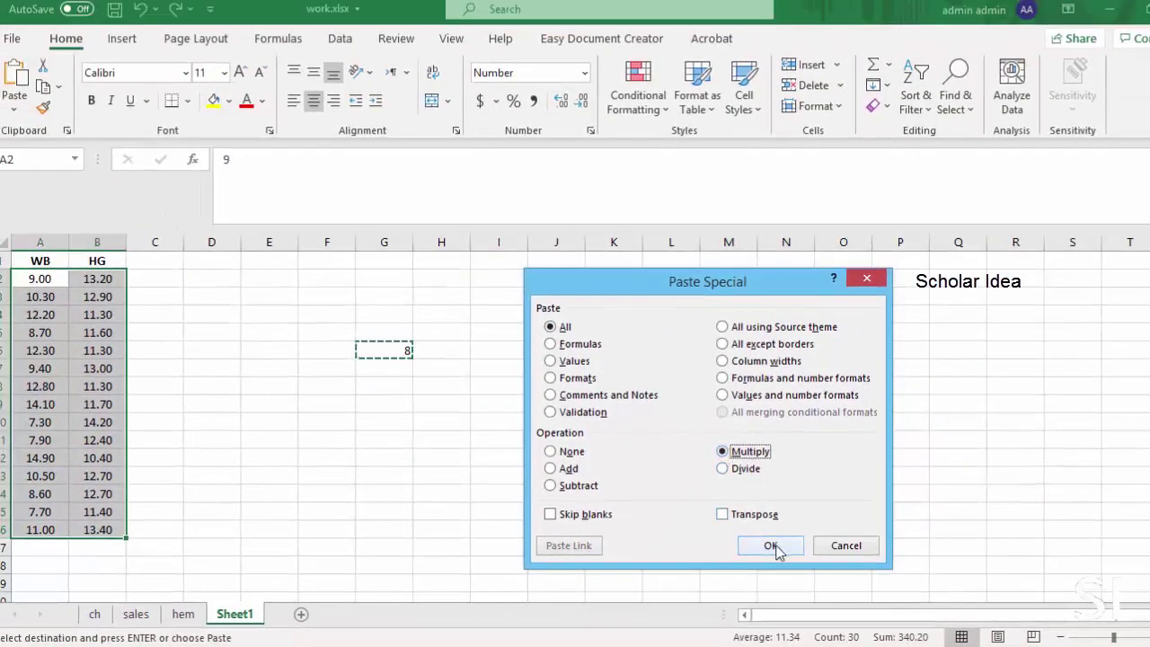
left_click(772, 547)
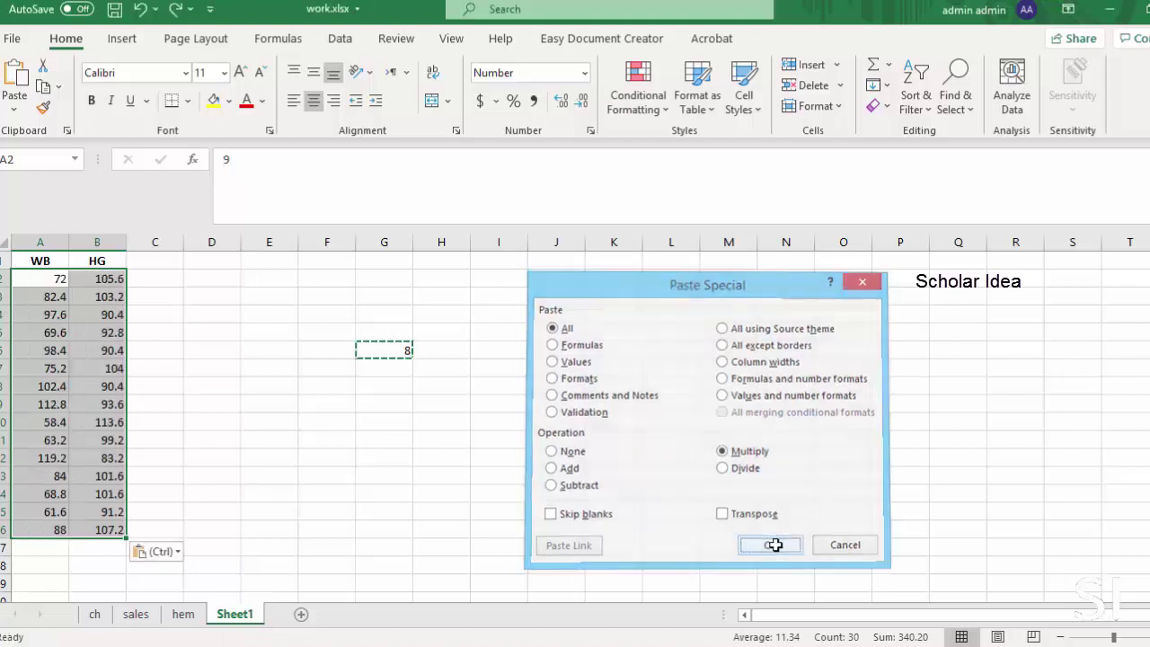
key("ctrl+z")
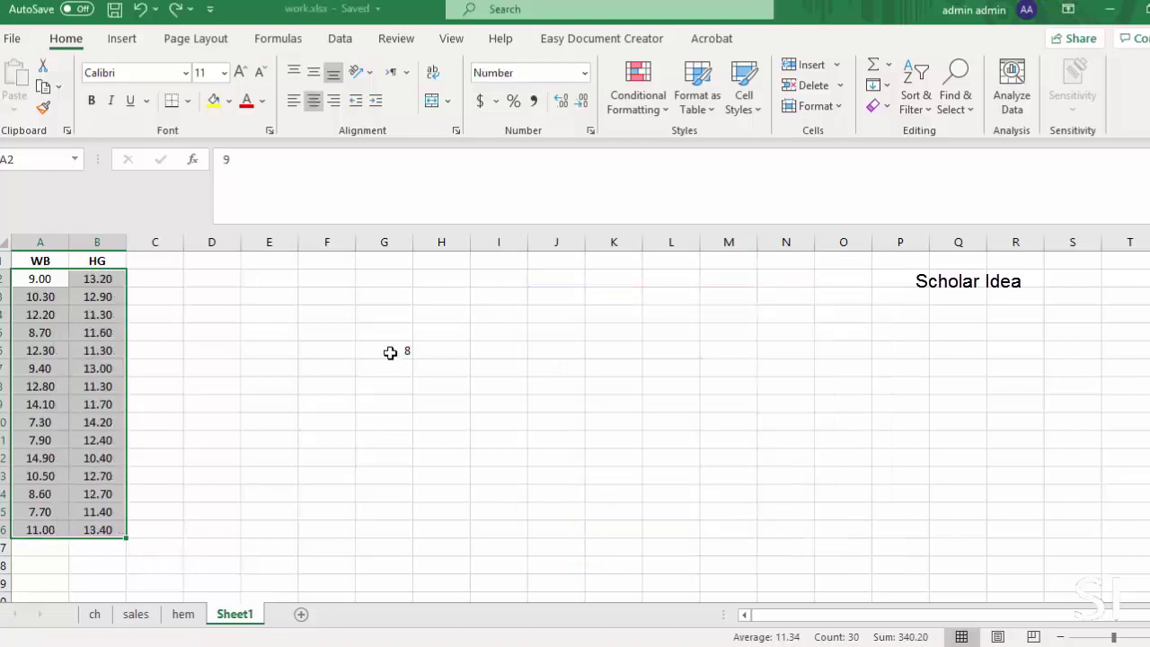
Step: Copy the multiplier 8 from cell G6
left_click(389, 351)
right_click(398, 350)
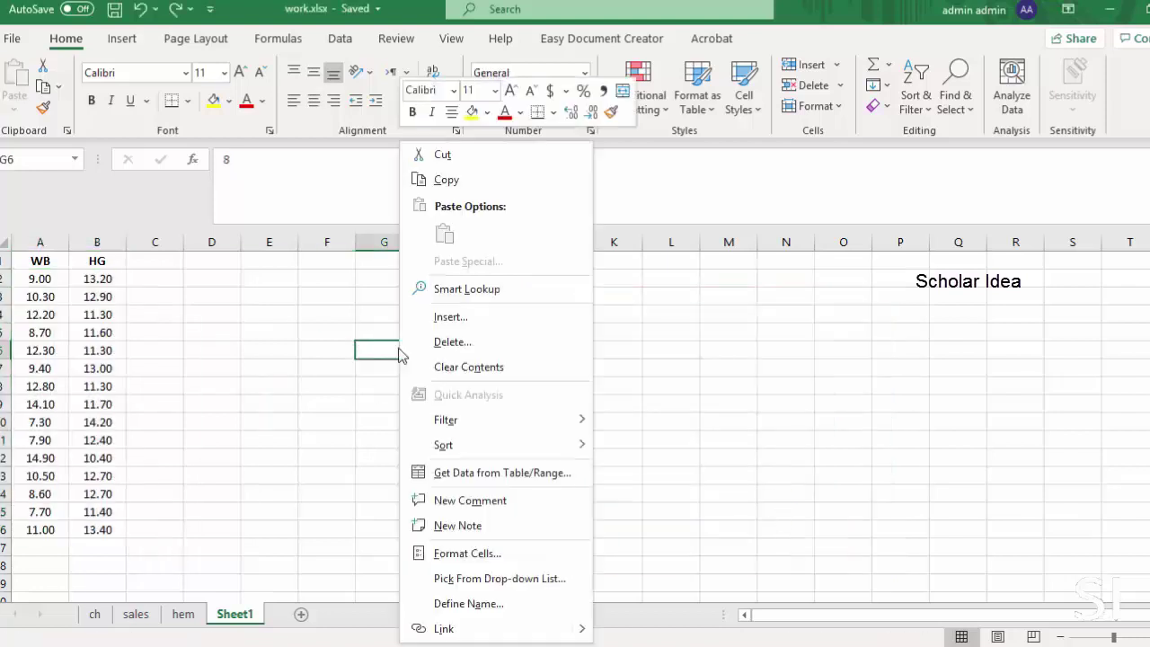
left_click(463, 183)
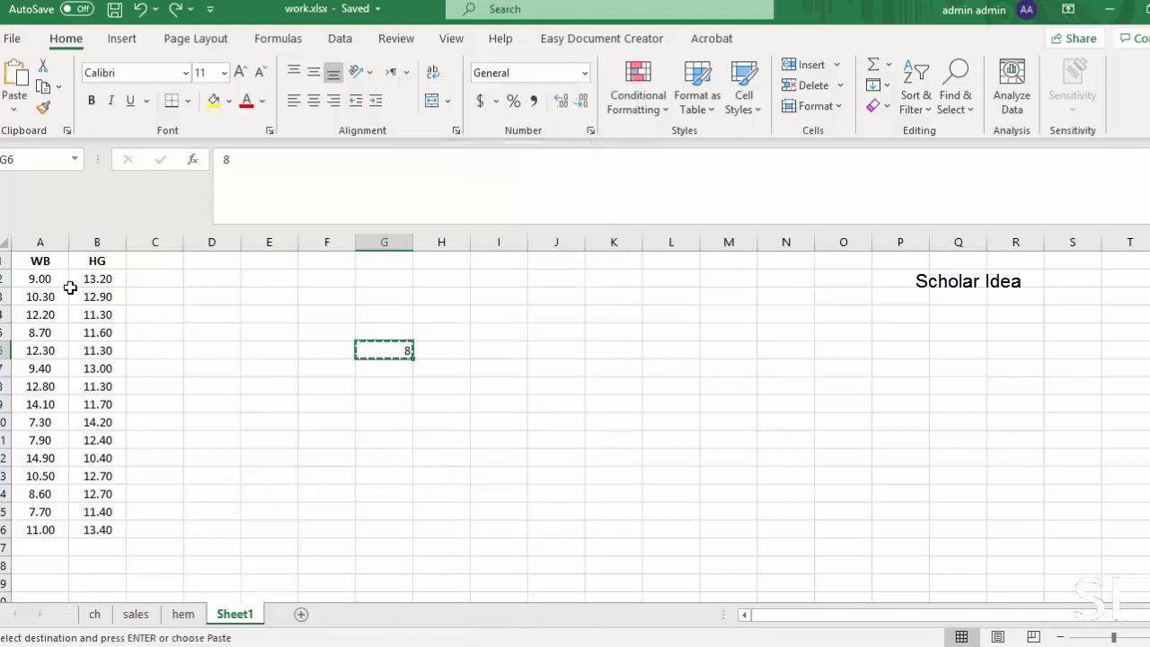
Step: Multiply all WB and HG values in A2:B16 by the copied cell, using Paste Special with the Multiply operation
left_click_drag(40, 280, 110, 531)
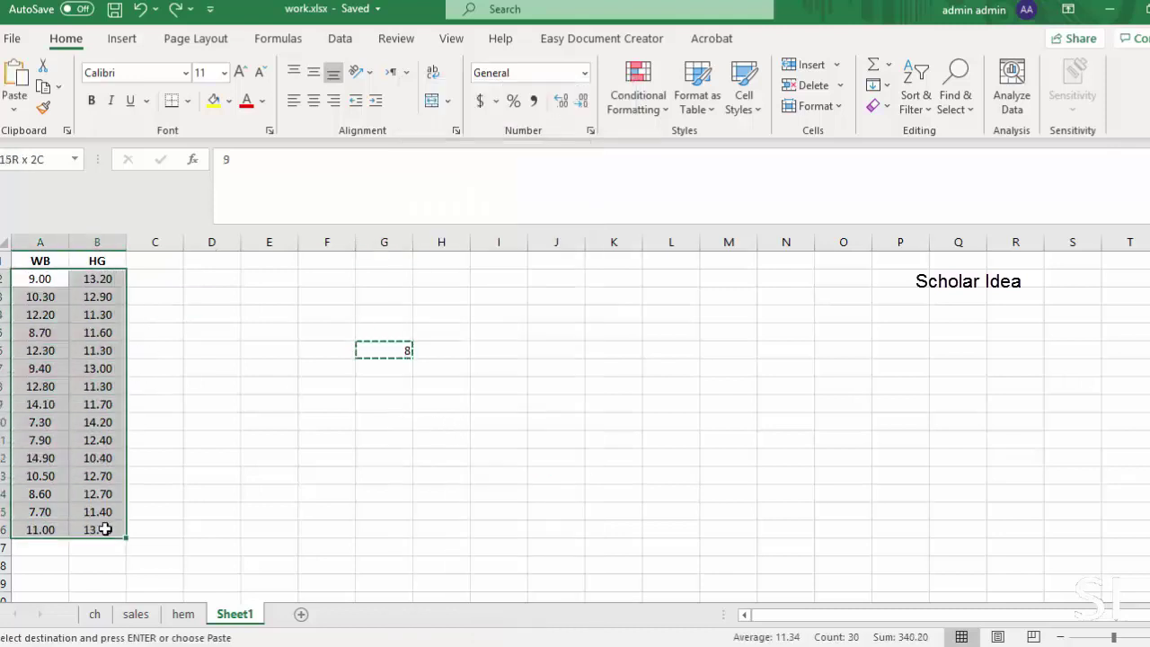
right_click(96, 460)
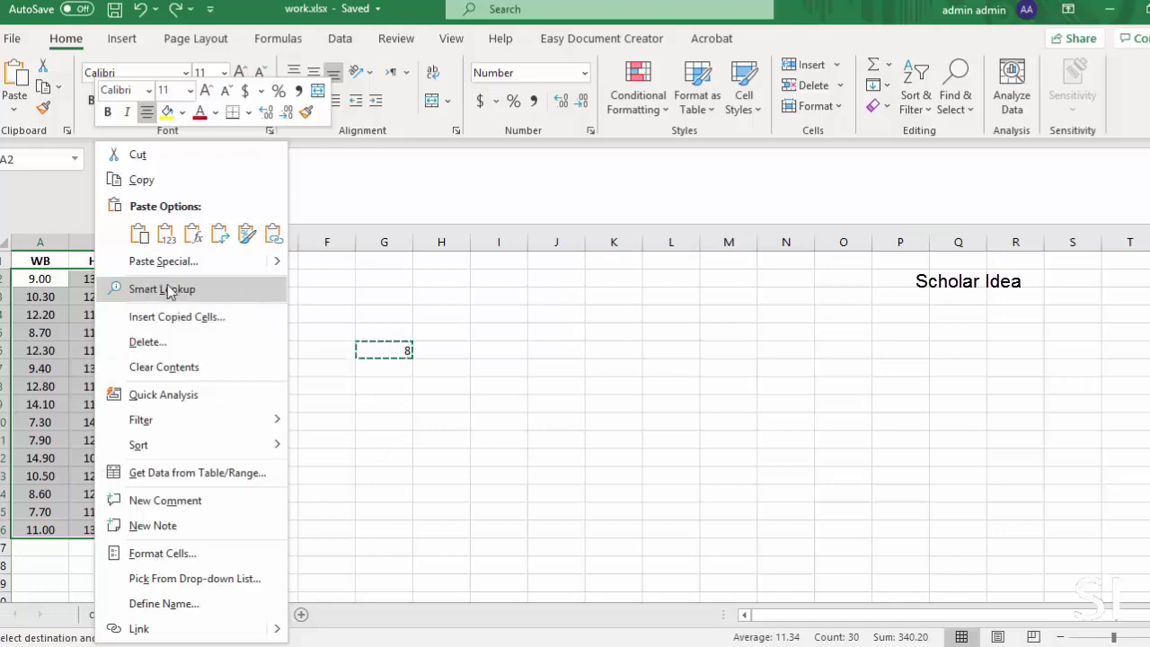
left_click(162, 260)
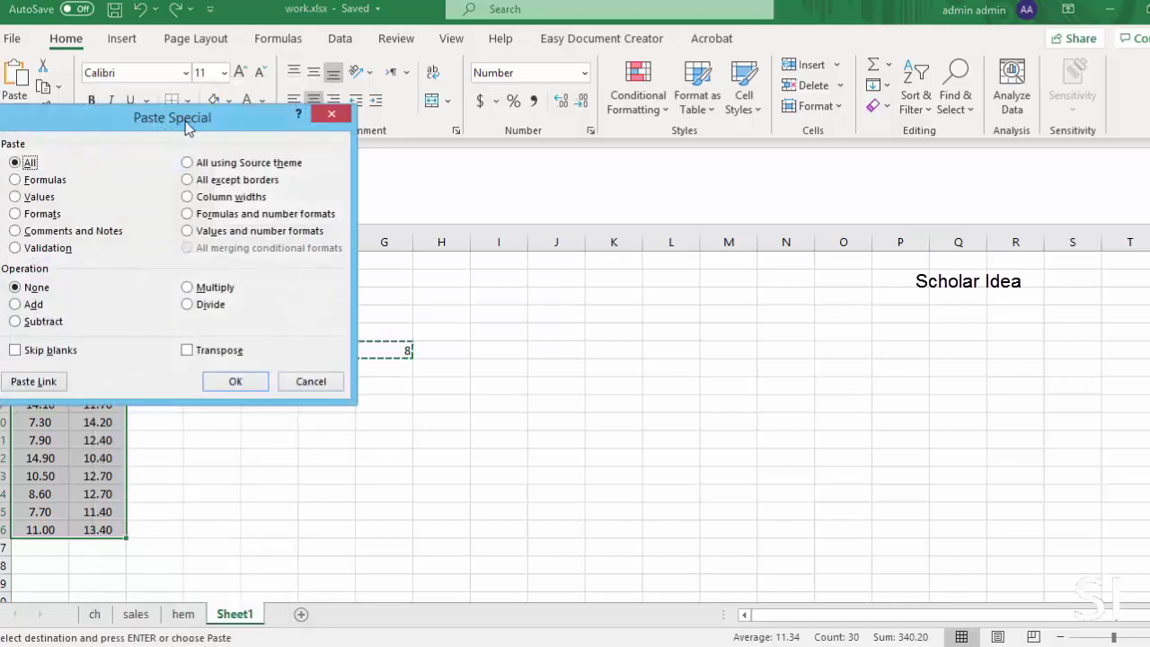
left_click_drag(189, 122, 642, 281)
left_click(640, 445)
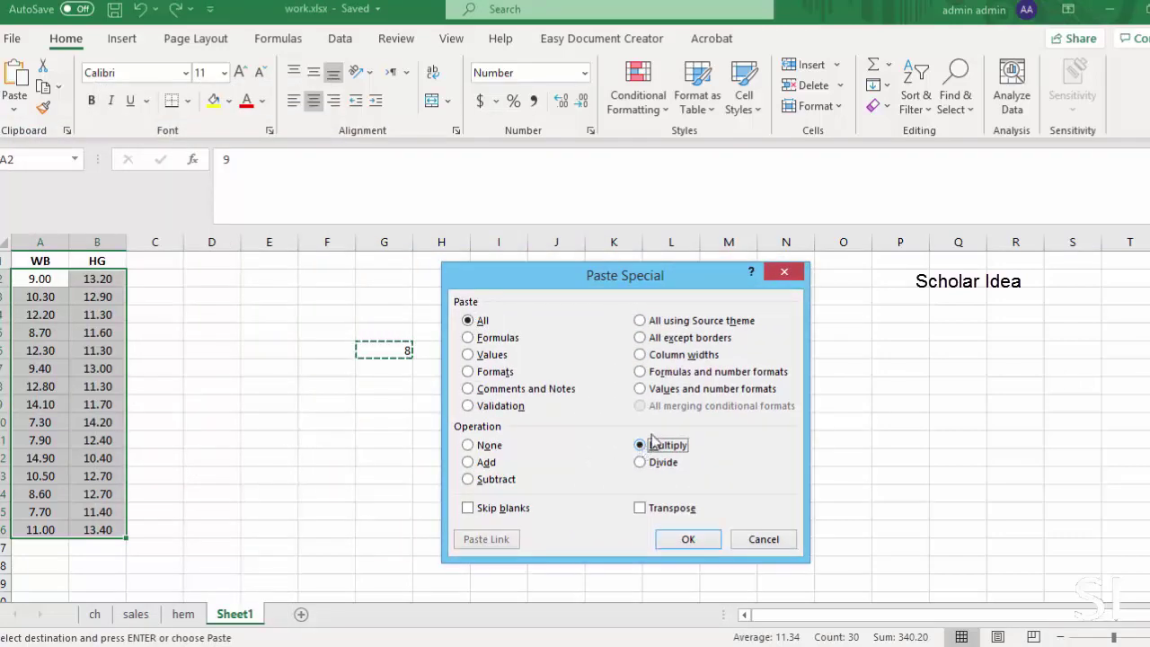
left_click(690, 541)
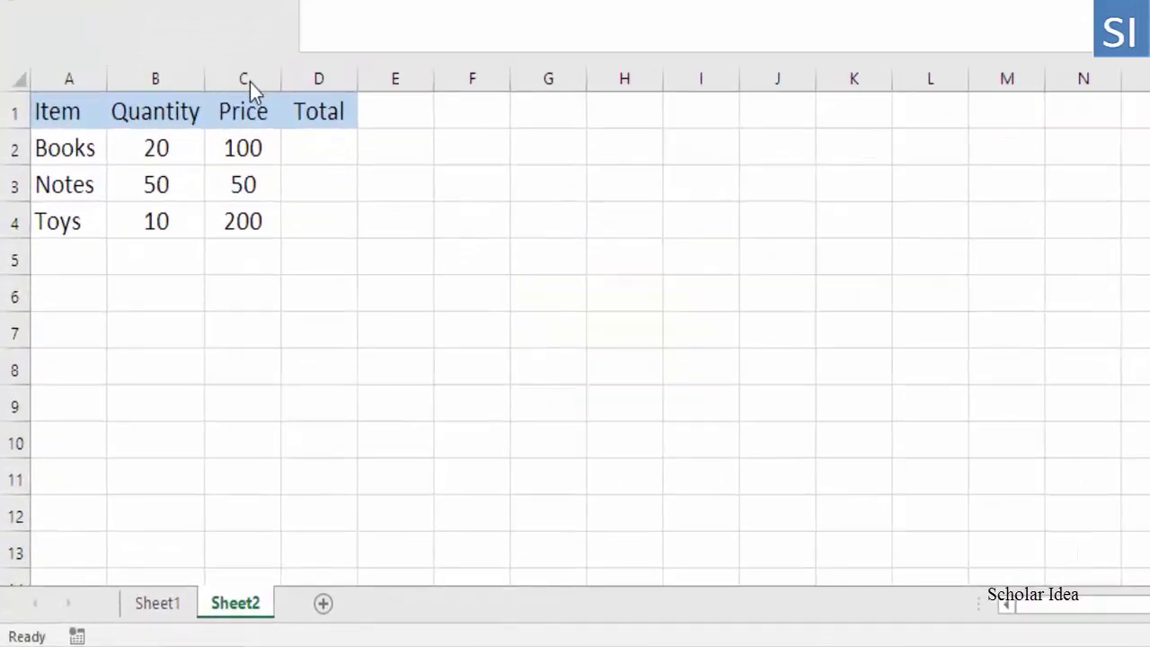
Step: Enter the formula =B2*C2 in cell D2 to calculate the Books total from its quantity and price
left_click(179, 154)
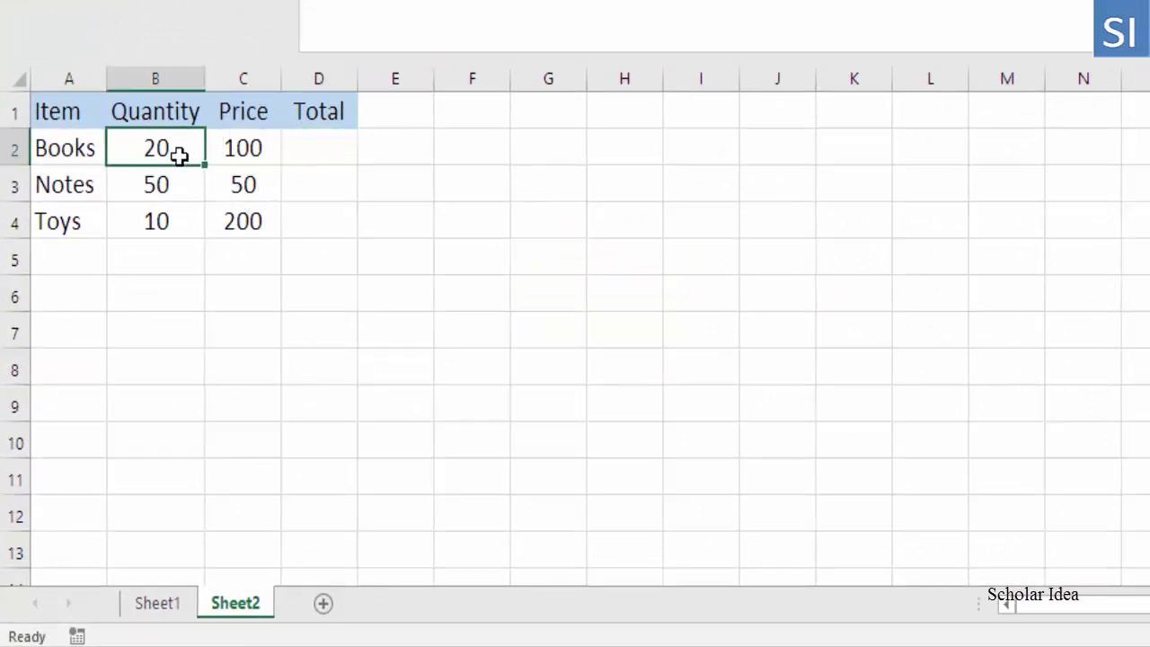
left_click(241, 154)
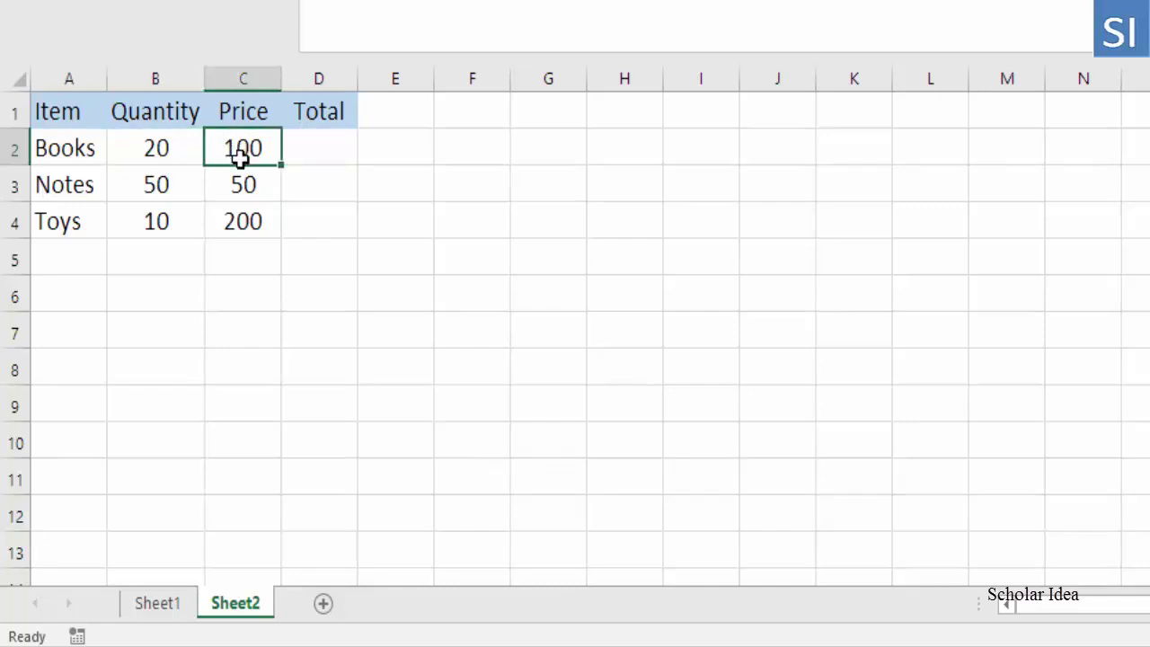
left_click(334, 162)
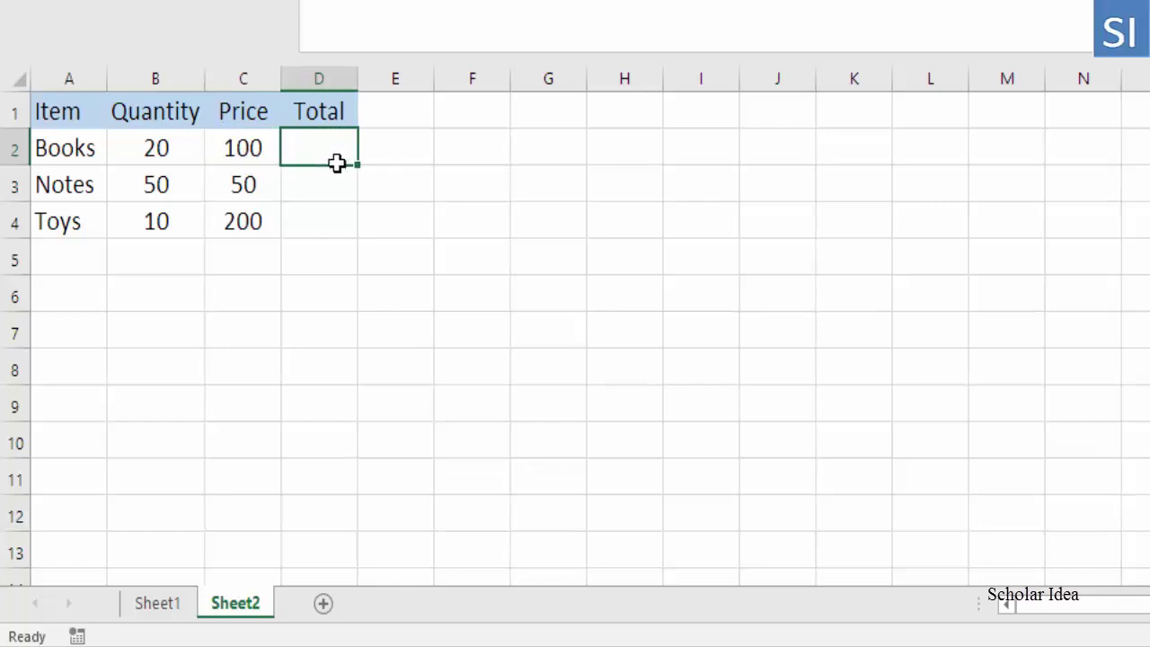
double_click(339, 165)
type("=B")
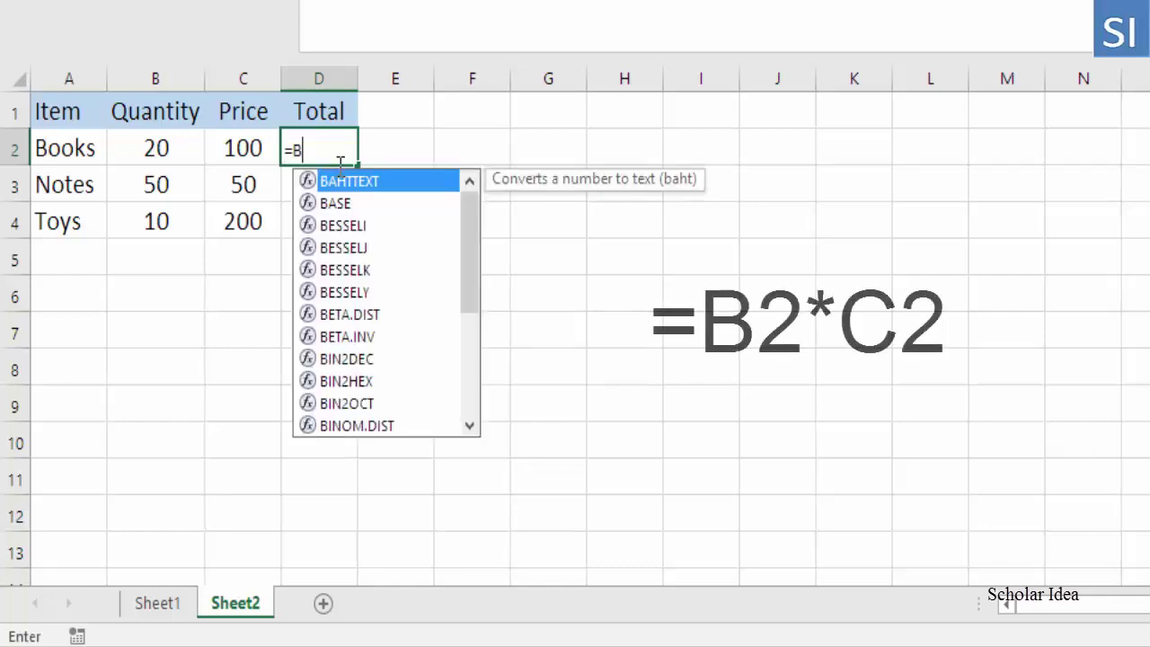
type("2")
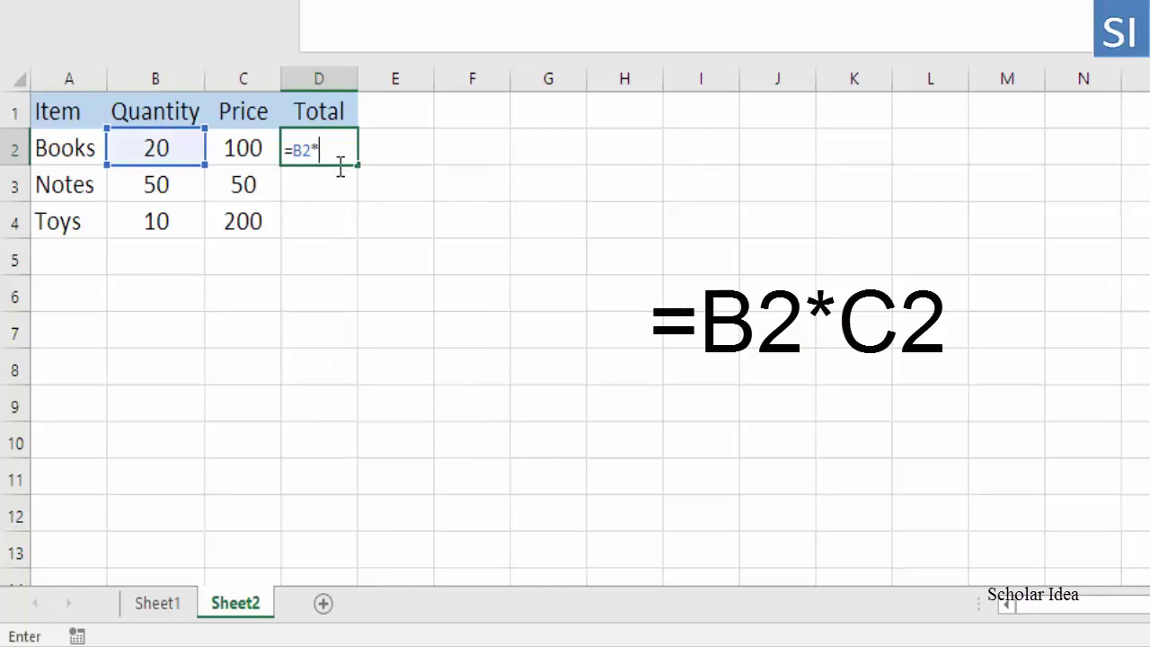
type("*C")
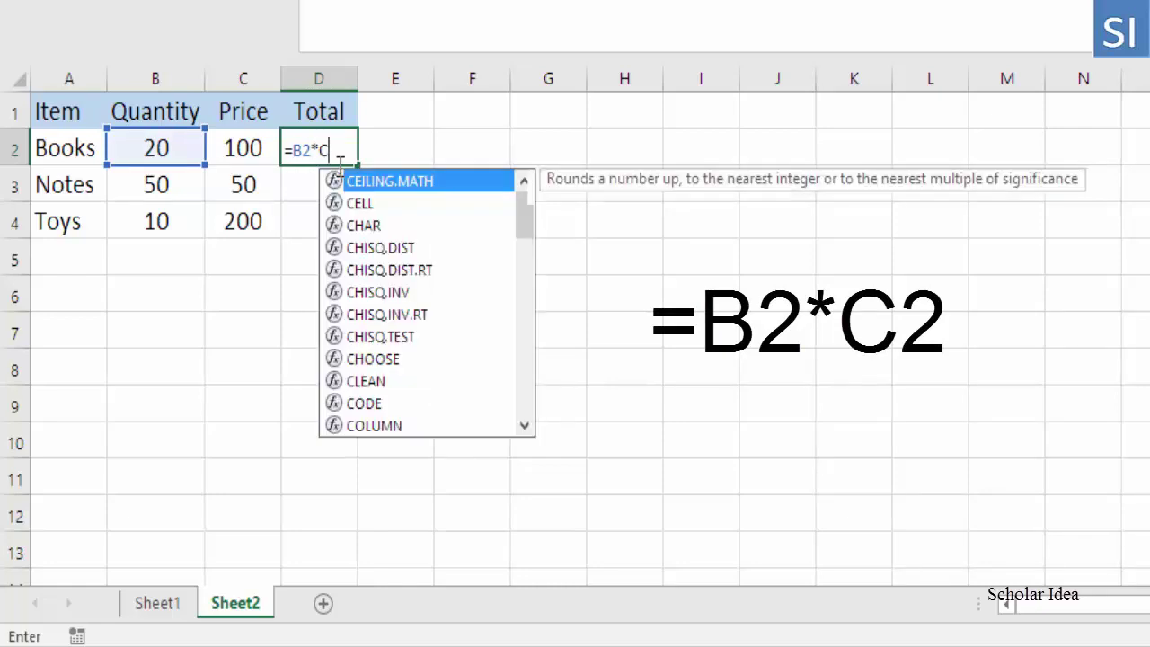
type("2")
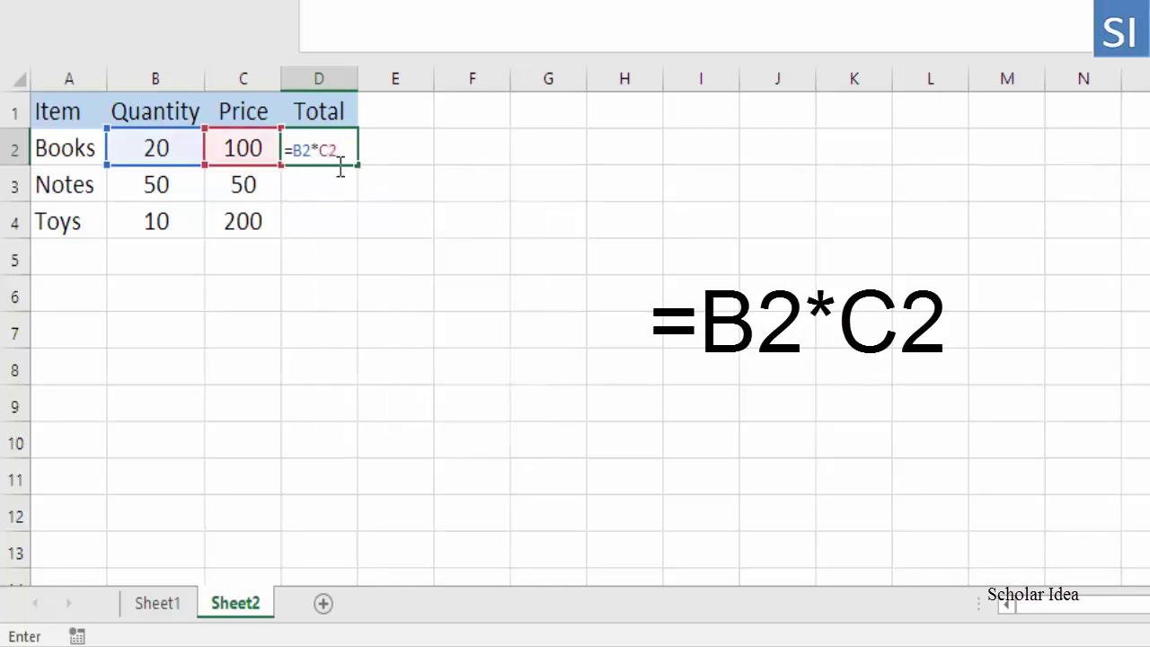
left_click(395, 153)
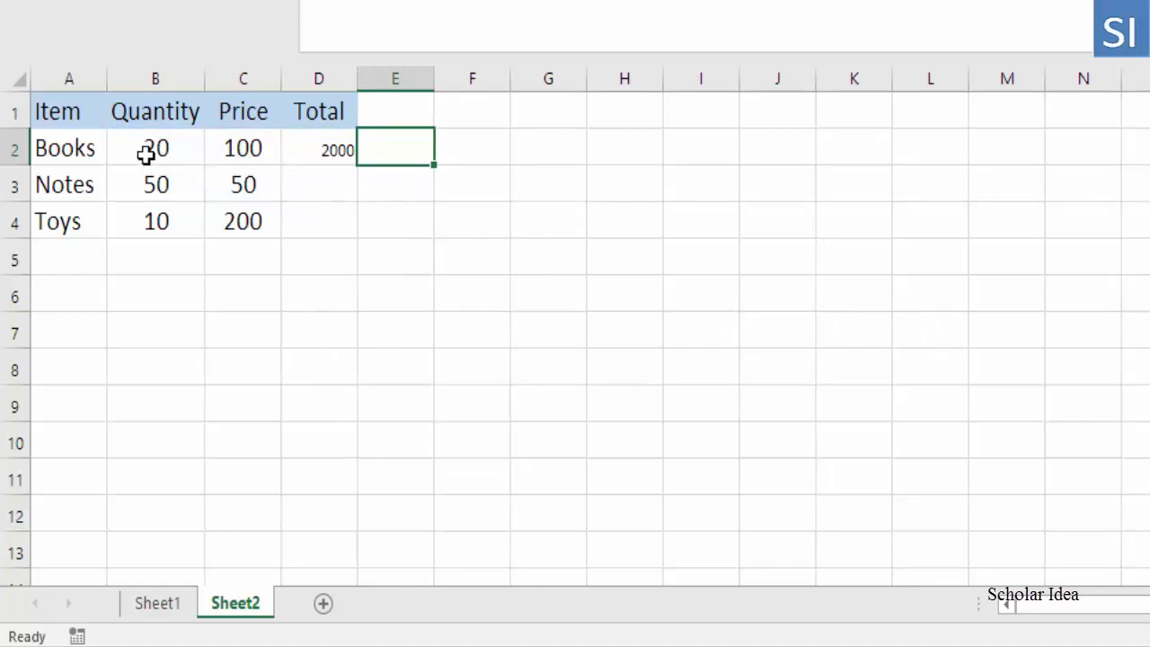
Step: Fill the formula in D2 down to D4 for the Notes and Toys totals
left_click(332, 153)
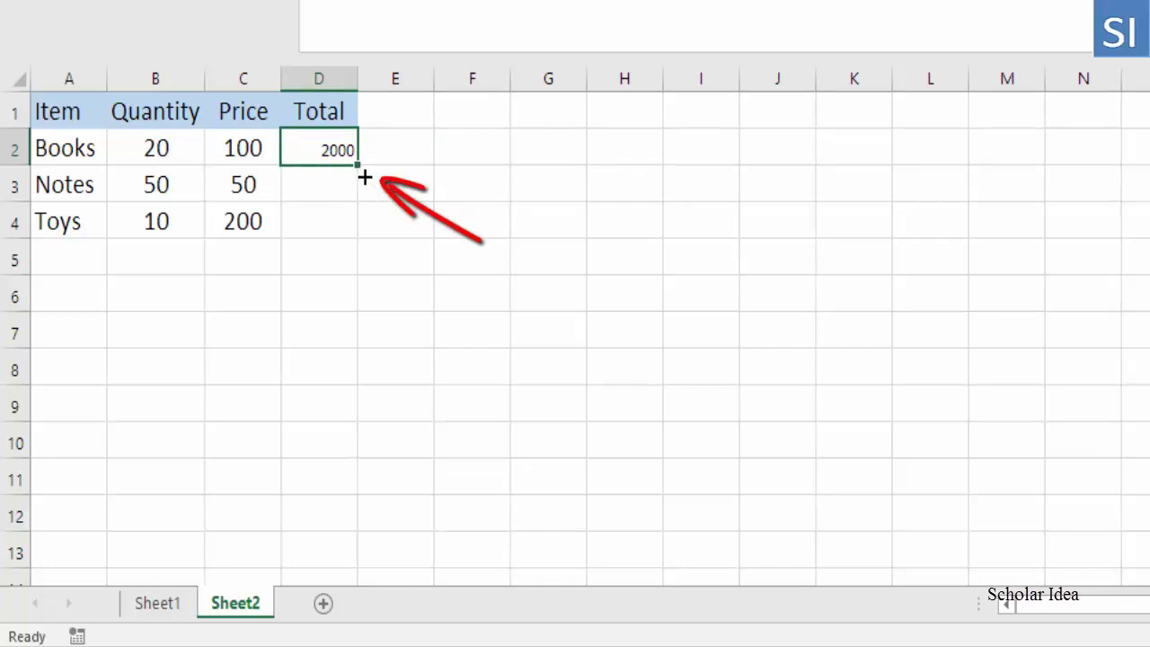
left_click_drag(363, 174, 368, 242)
left_click(416, 261)
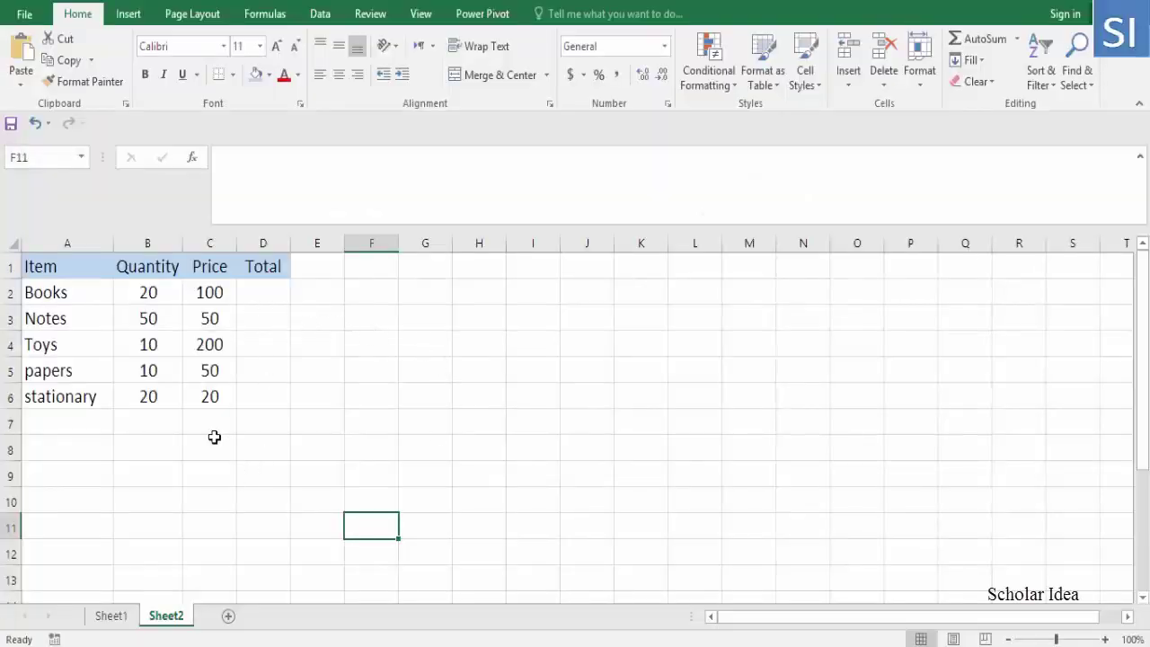
left_click(156, 245)
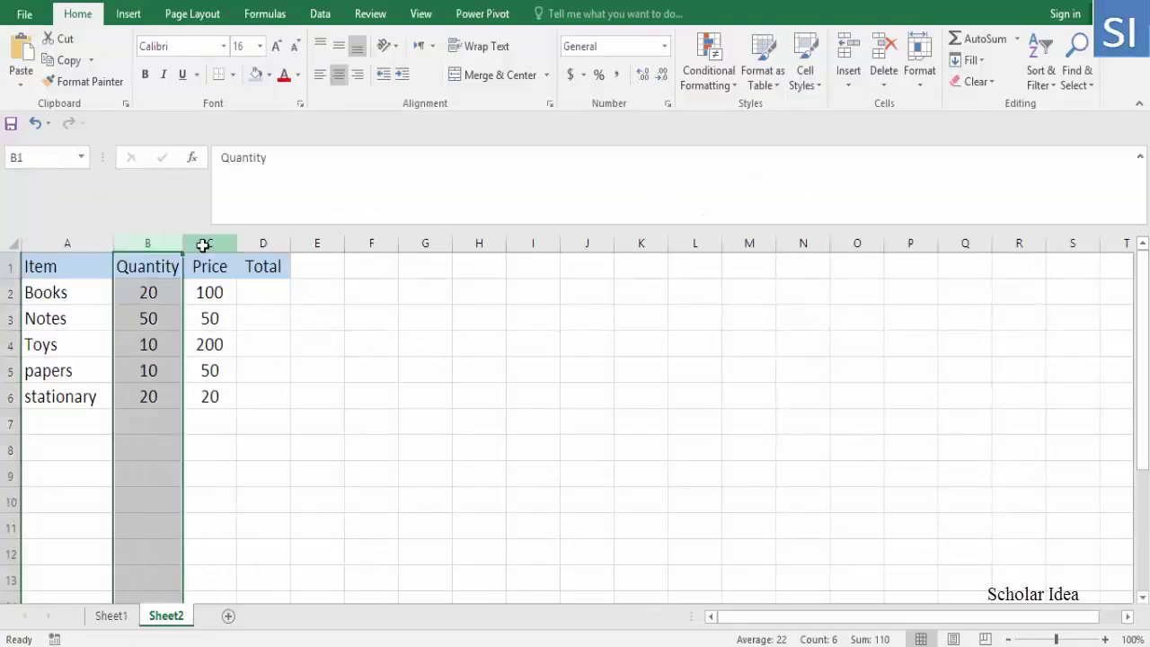
left_click(203, 245)
Step: Enter the array formula =B2:B6*C2:C6 across D2:D6 to calculate every item's total at once
left_click(269, 298)
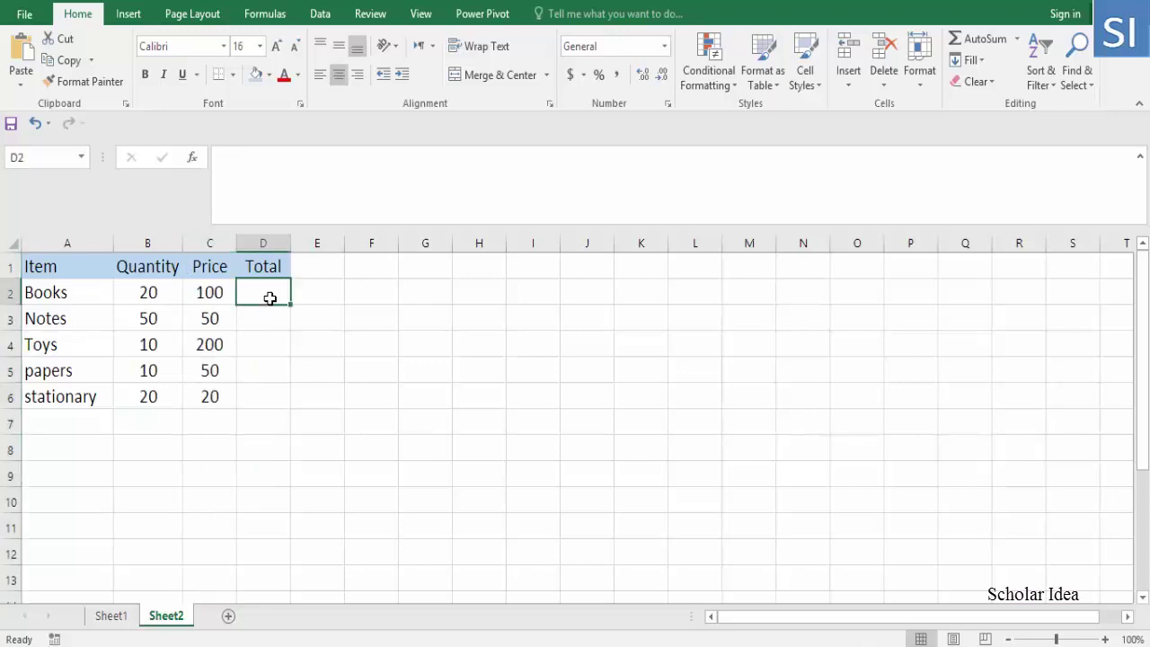
left_click_drag(270, 300, 269, 398)
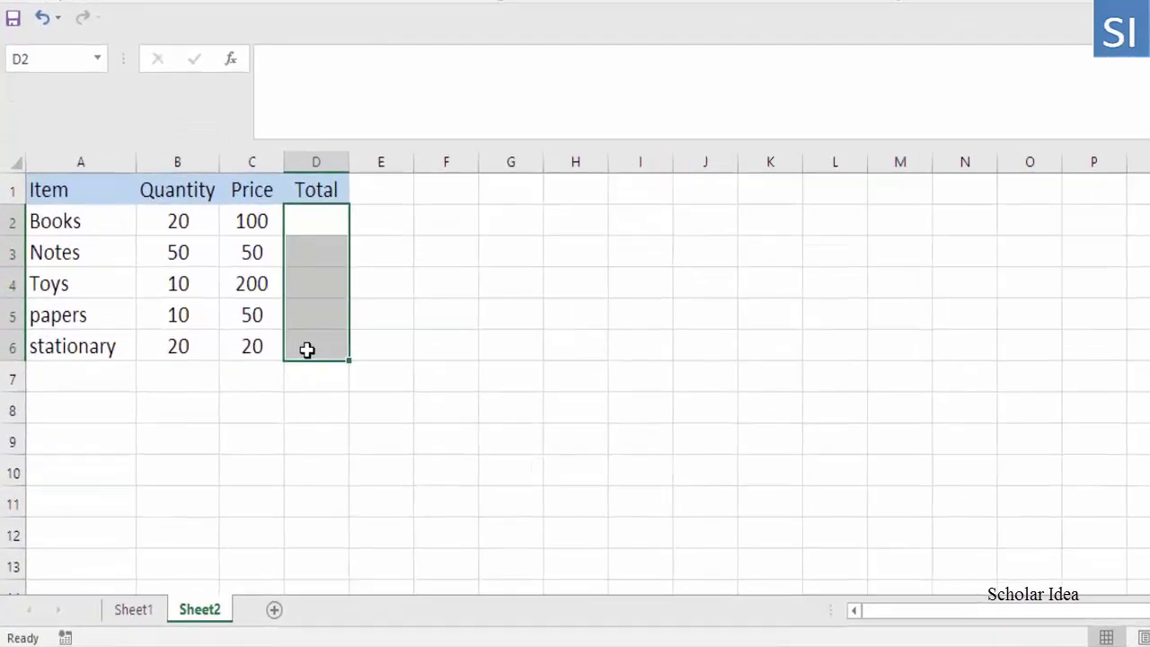
left_click_drag(302, 276, 305, 375)
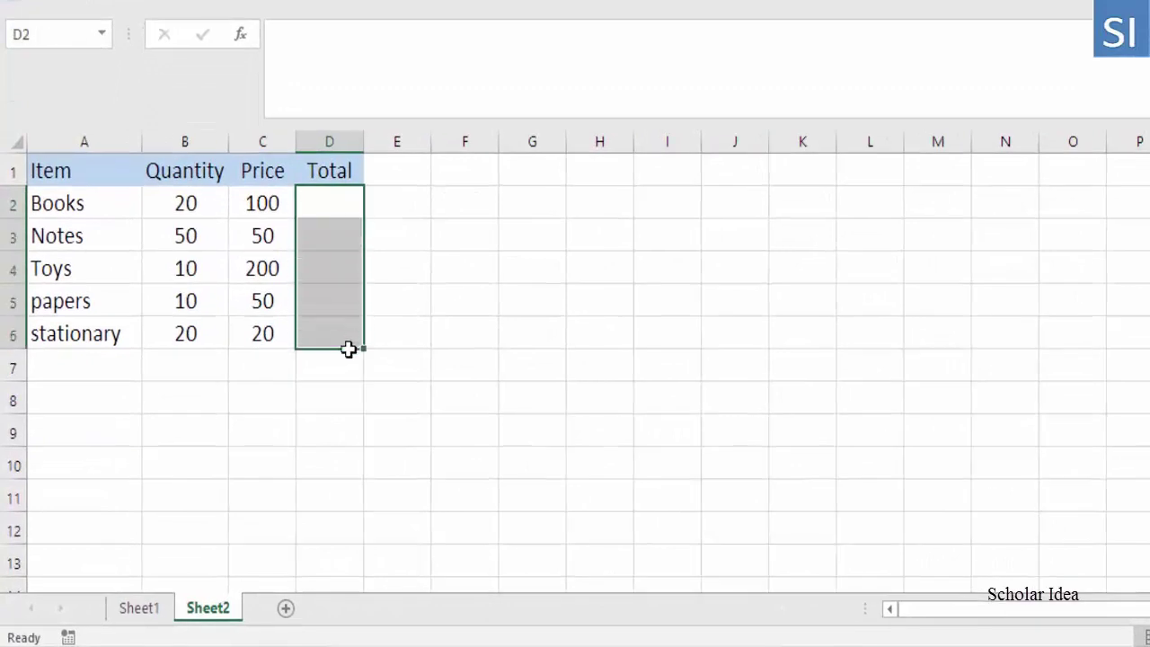
left_click(358, 46)
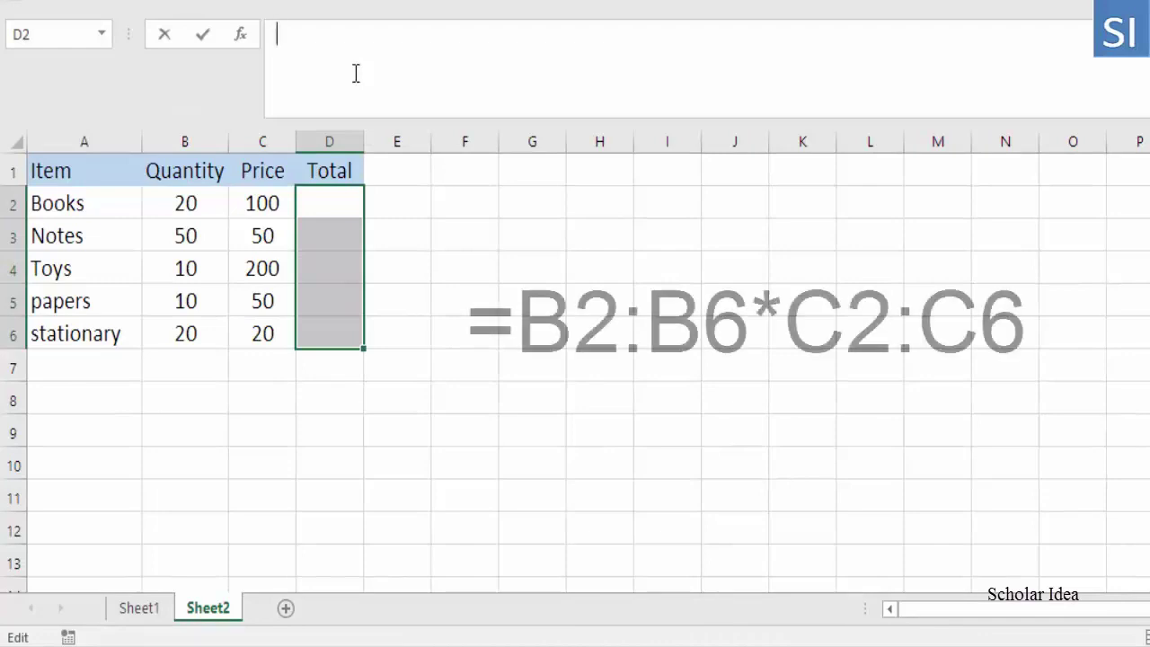
type("=")
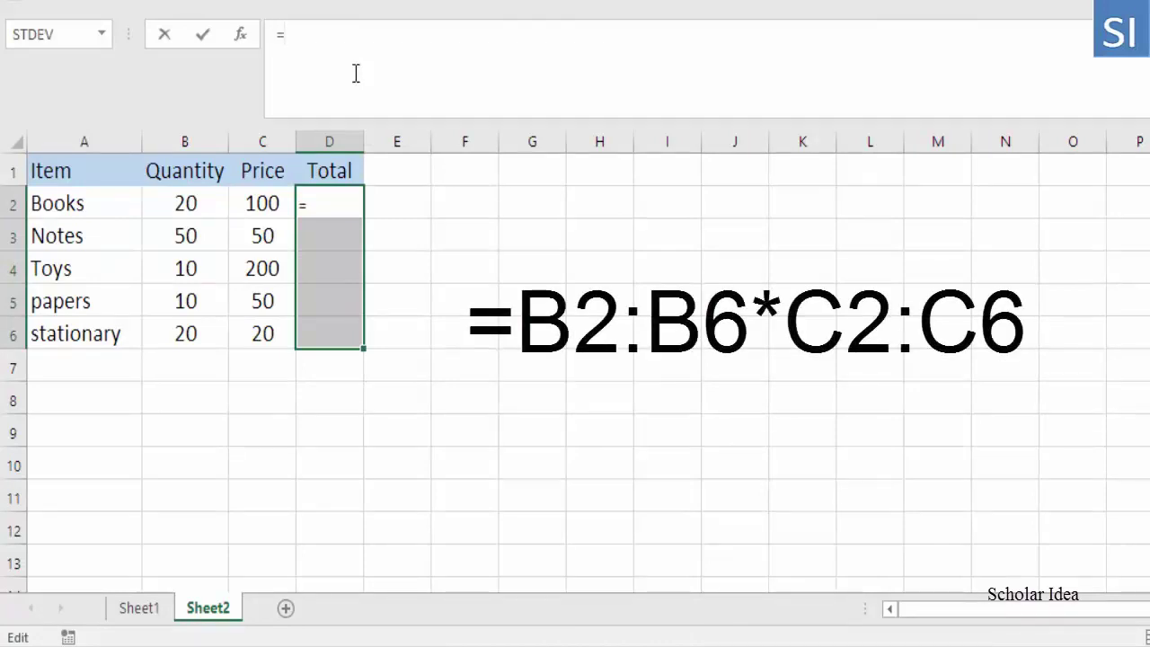
type("B2")
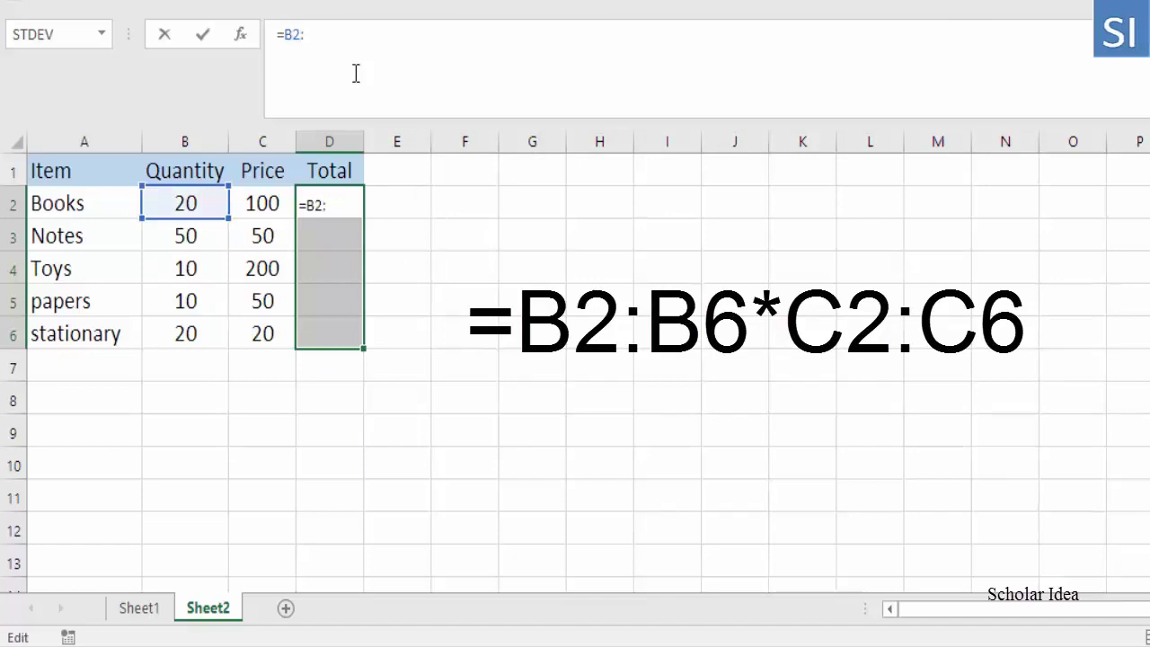
type(":B6")
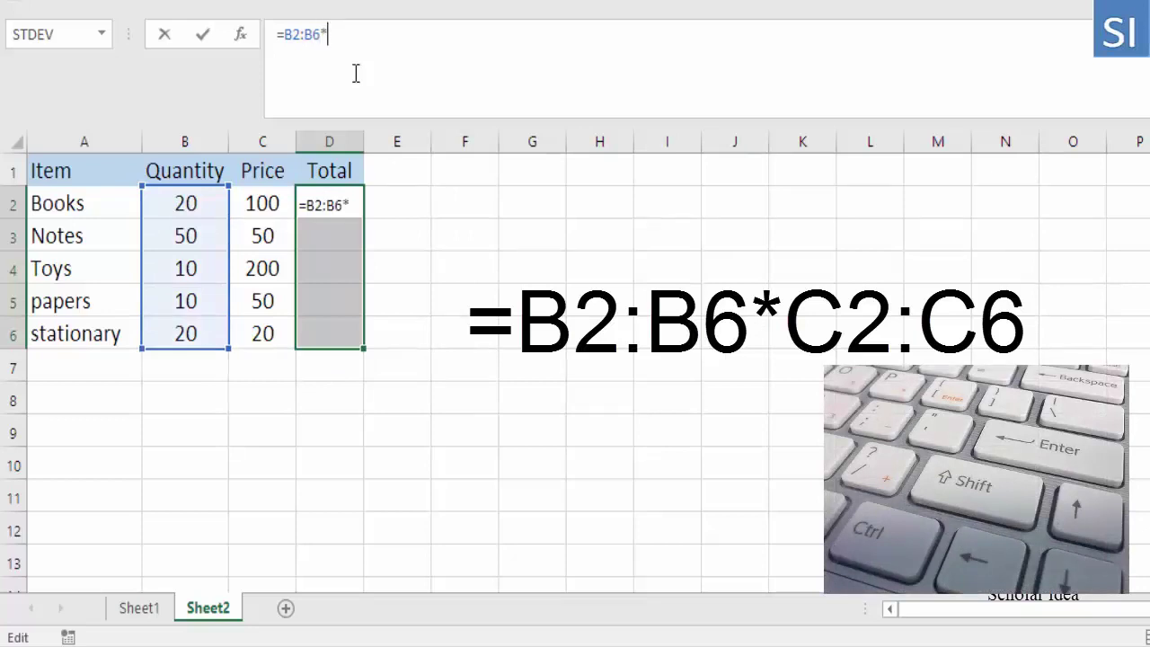
type("*C")
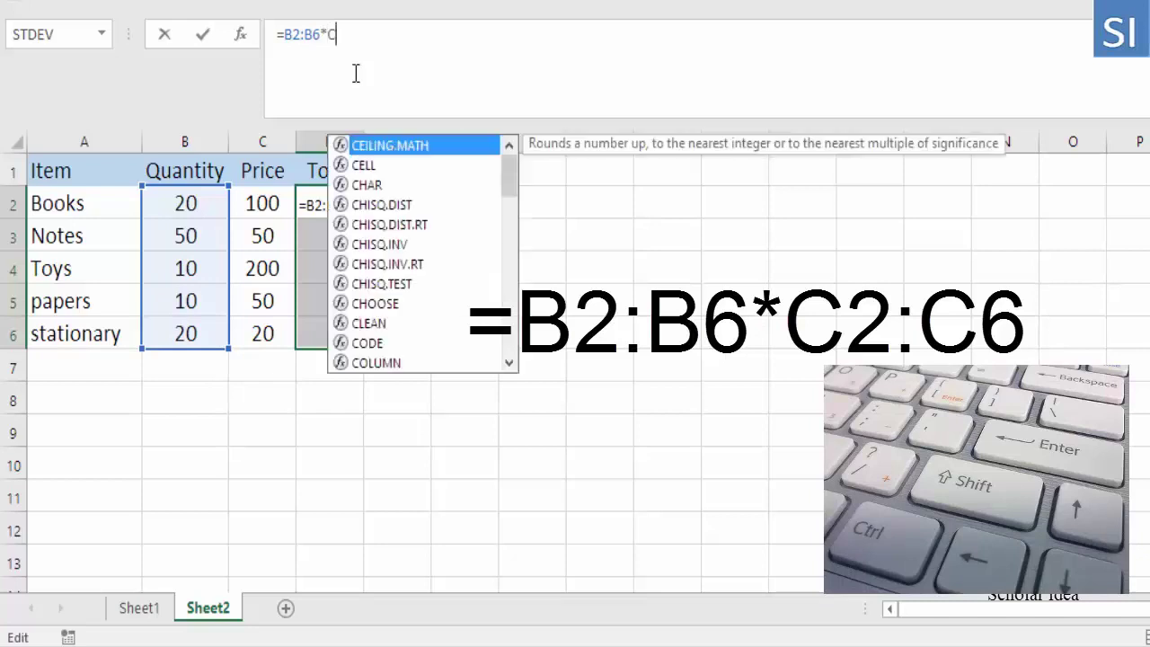
type("2")
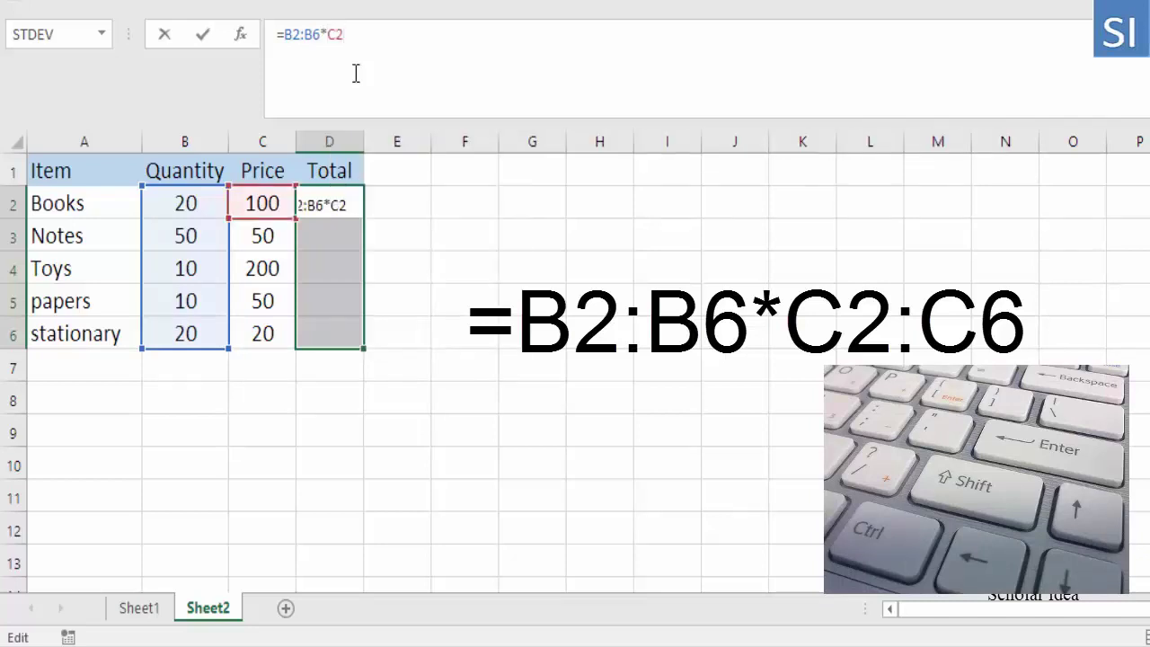
type(":C")
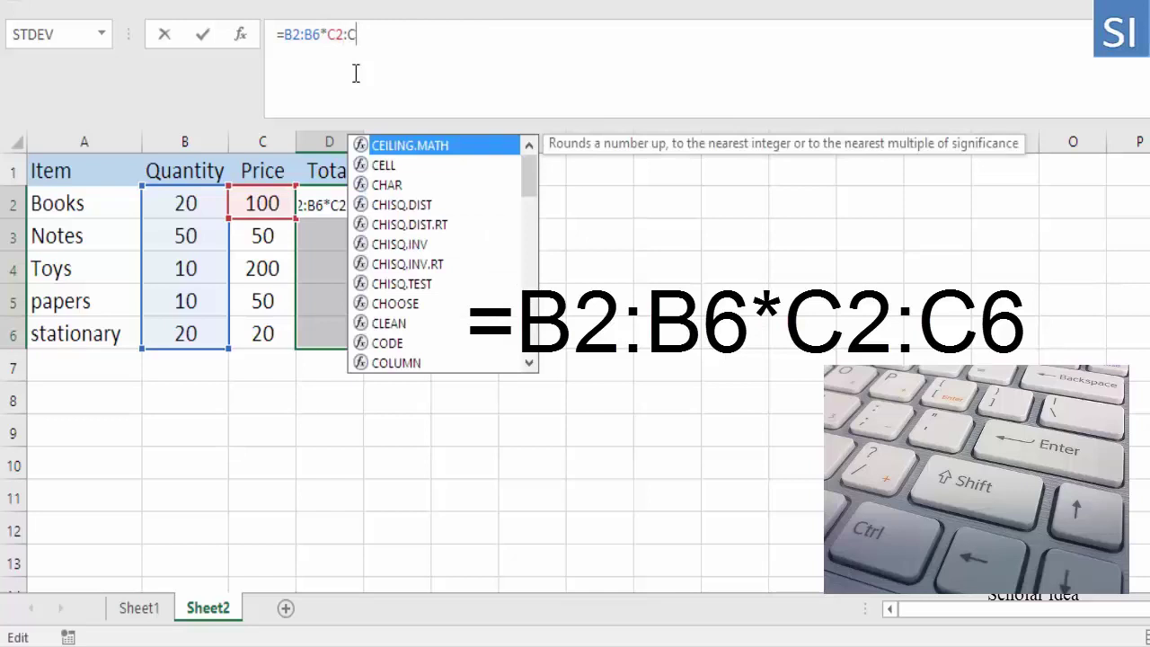
type("6")
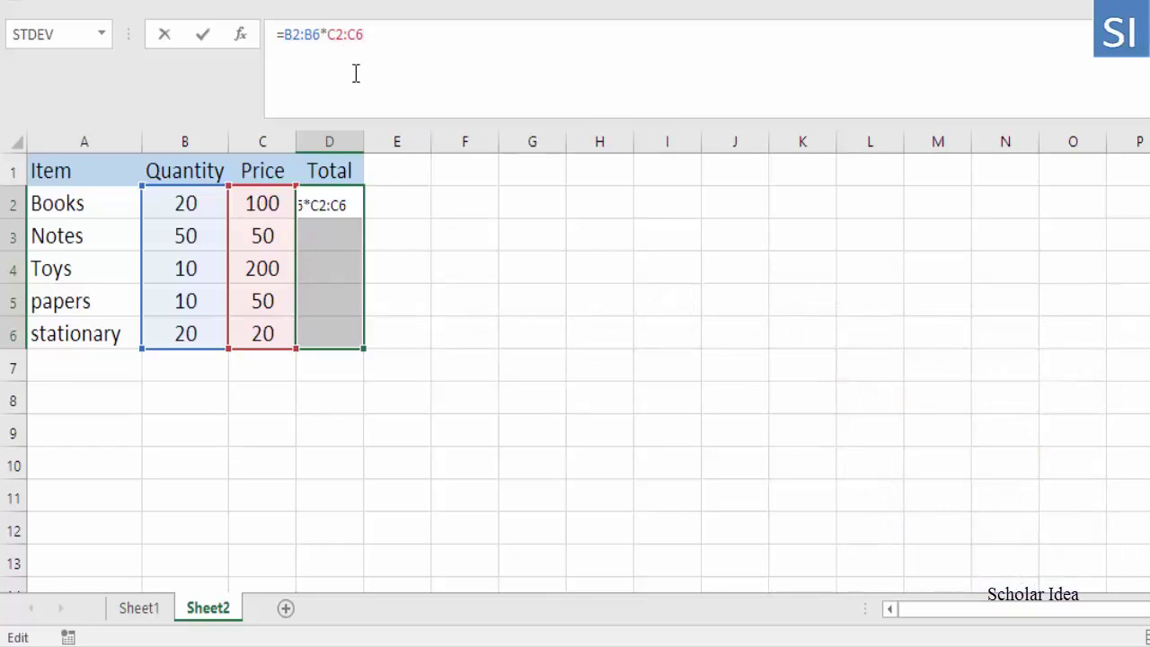
key("ctrl+shift+Return")
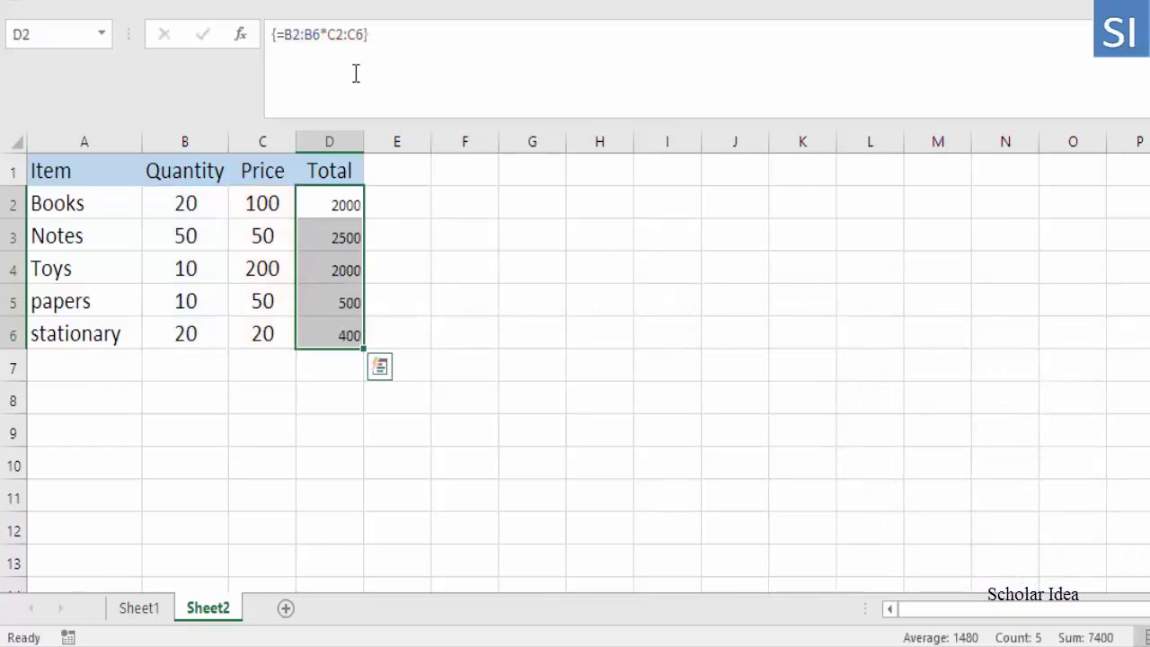
left_click(416, 237)
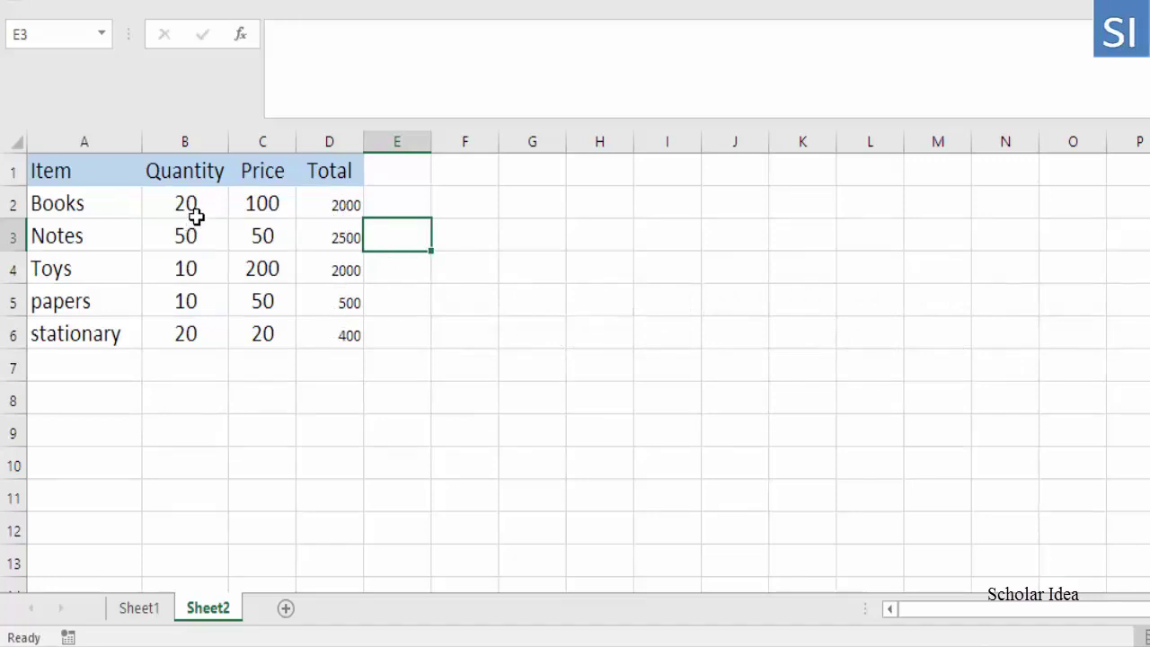
left_click(324, 204)
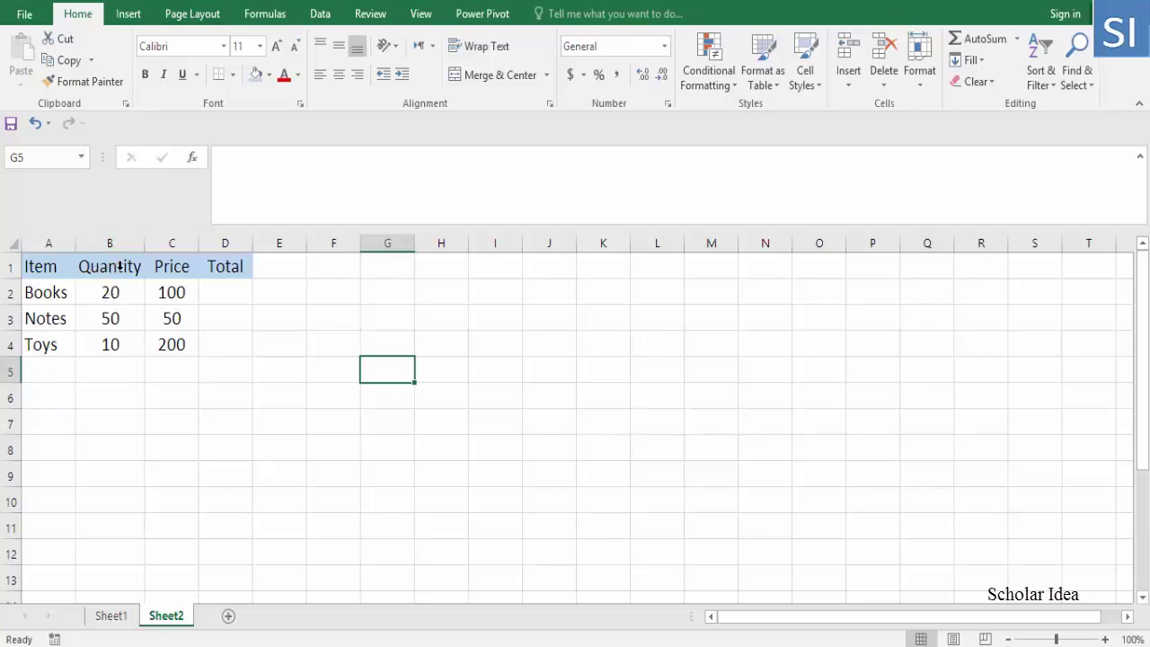
left_click(111, 245)
mouse_move(151, 259)
left_mouse_down()
mouse_move(185, 264)
mouse_move(177, 253)
mouse_move(158, 273)
left_mouse_up()
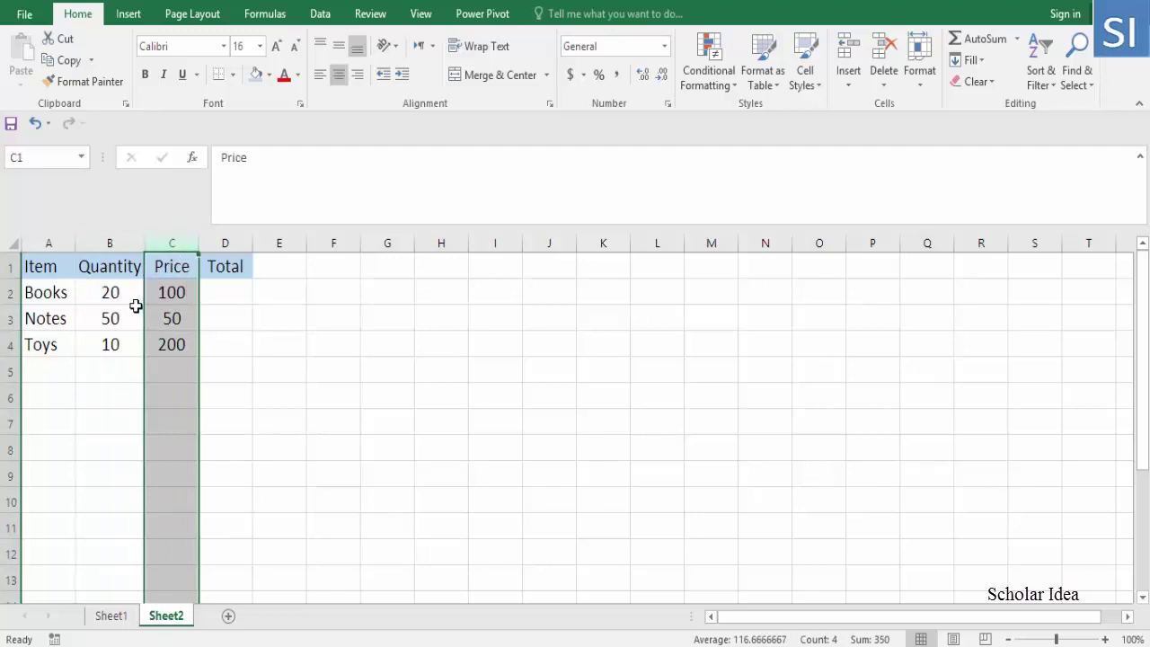
left_click(135, 370)
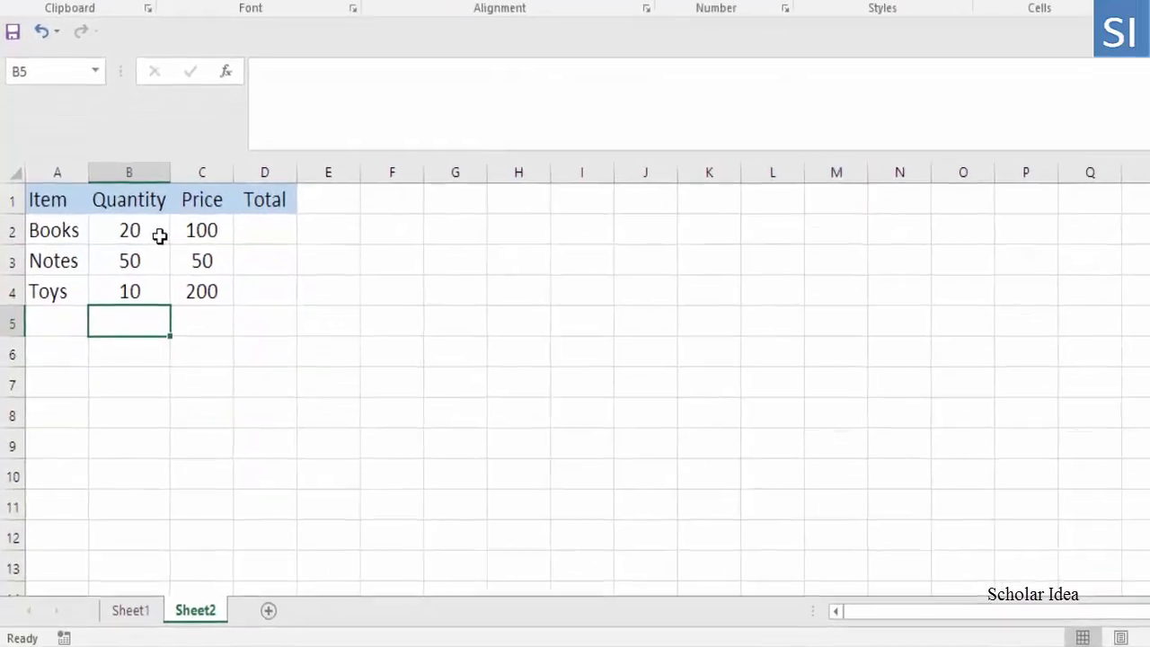
left_click(136, 297)
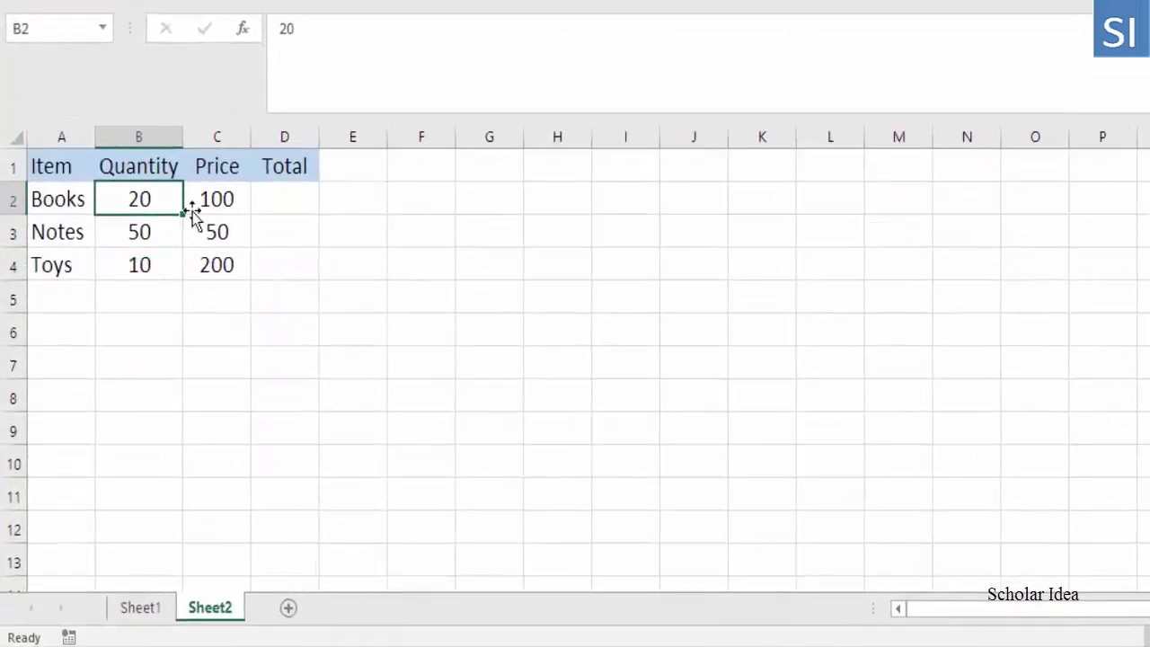
left_click(218, 209)
left_click(144, 209)
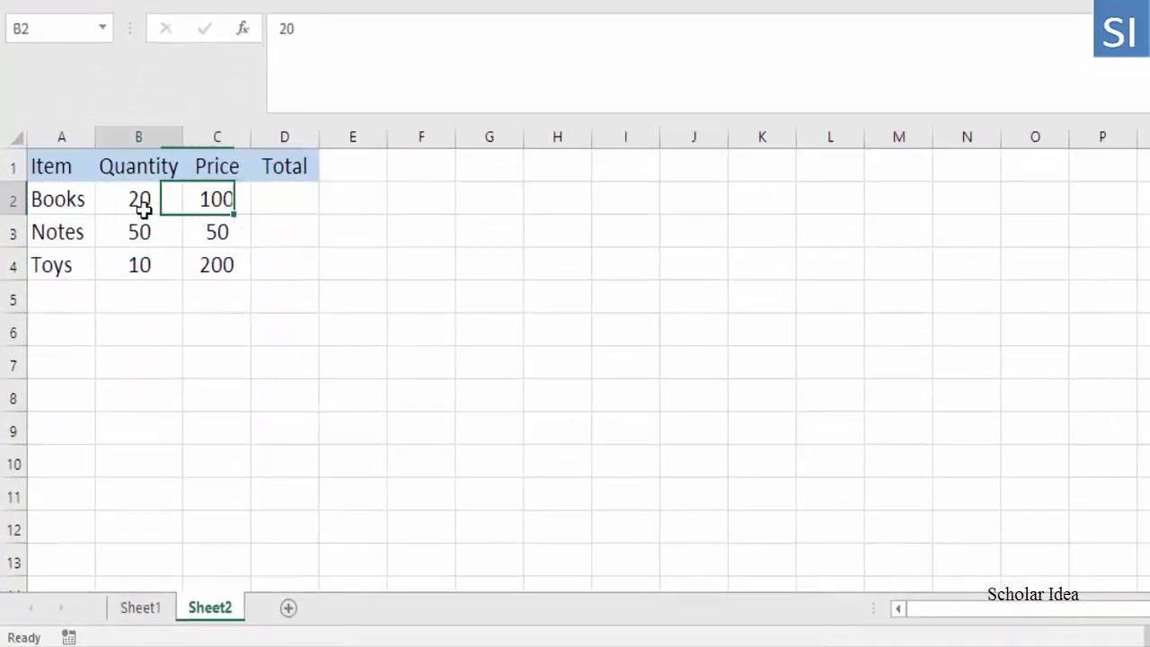
left_click_drag(144, 208, 212, 207)
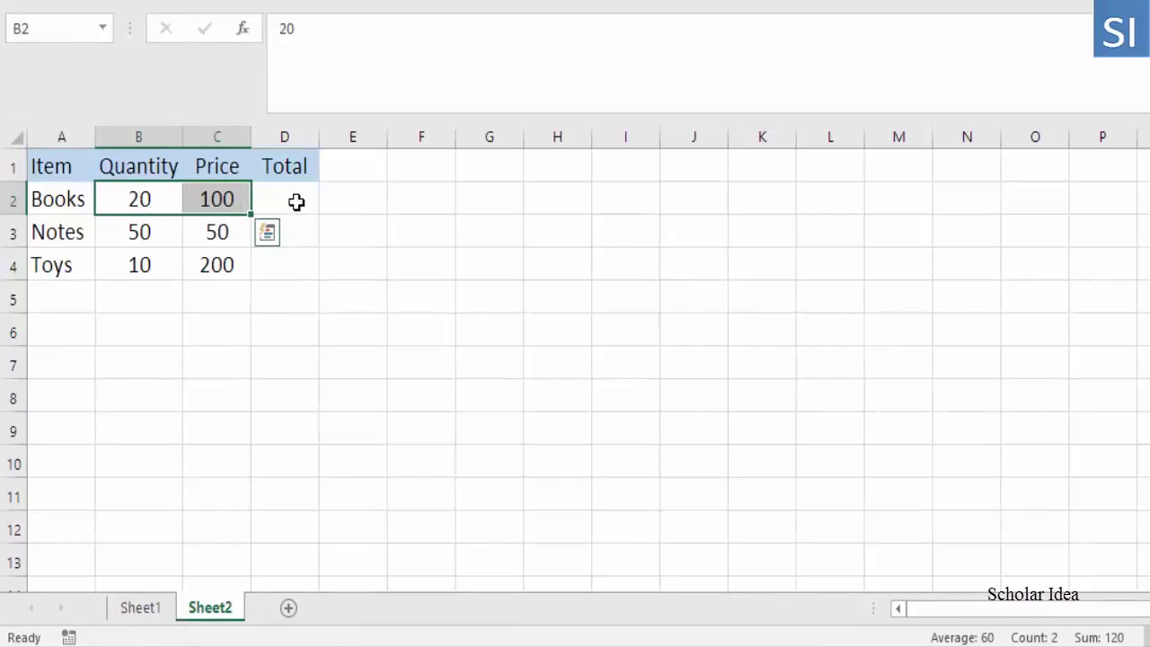
Step: Enter the formula =PRODUCT(B2*C2) in cell D2 to calculate the Books total
left_click(296, 201)
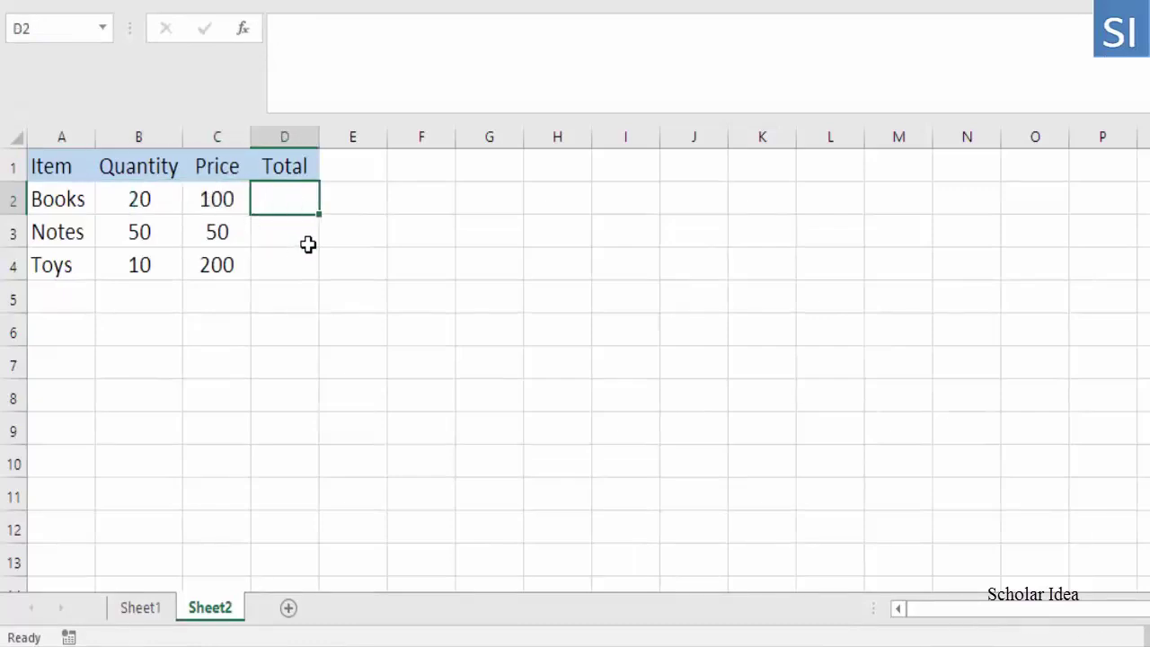
double_click(304, 207)
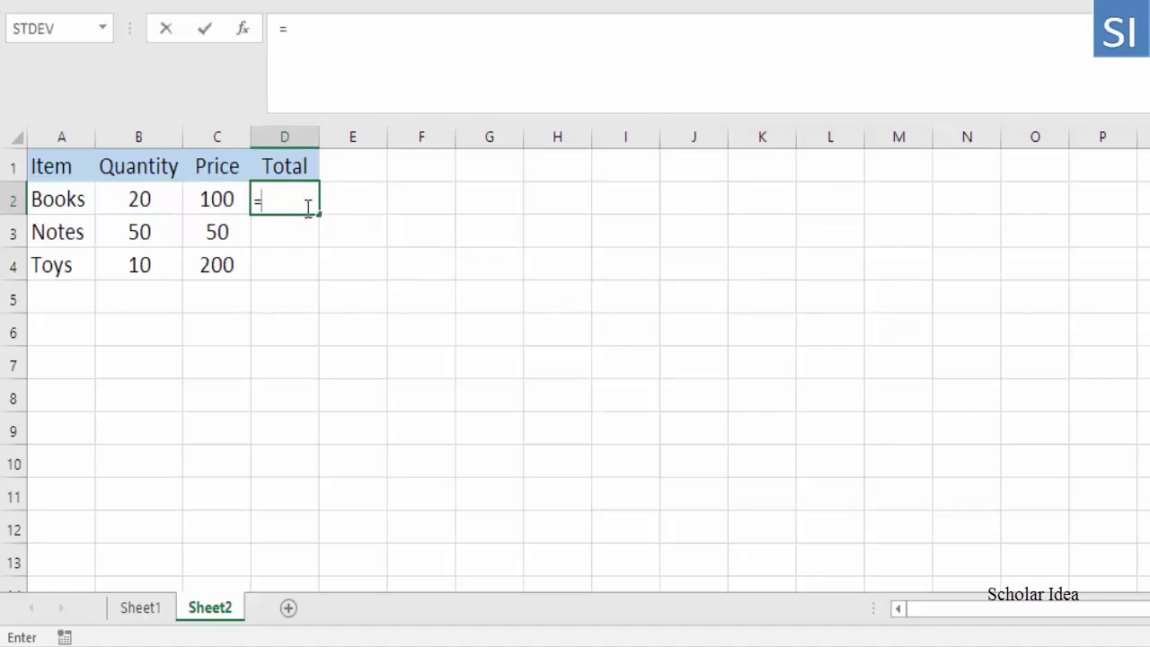
type("=produc")
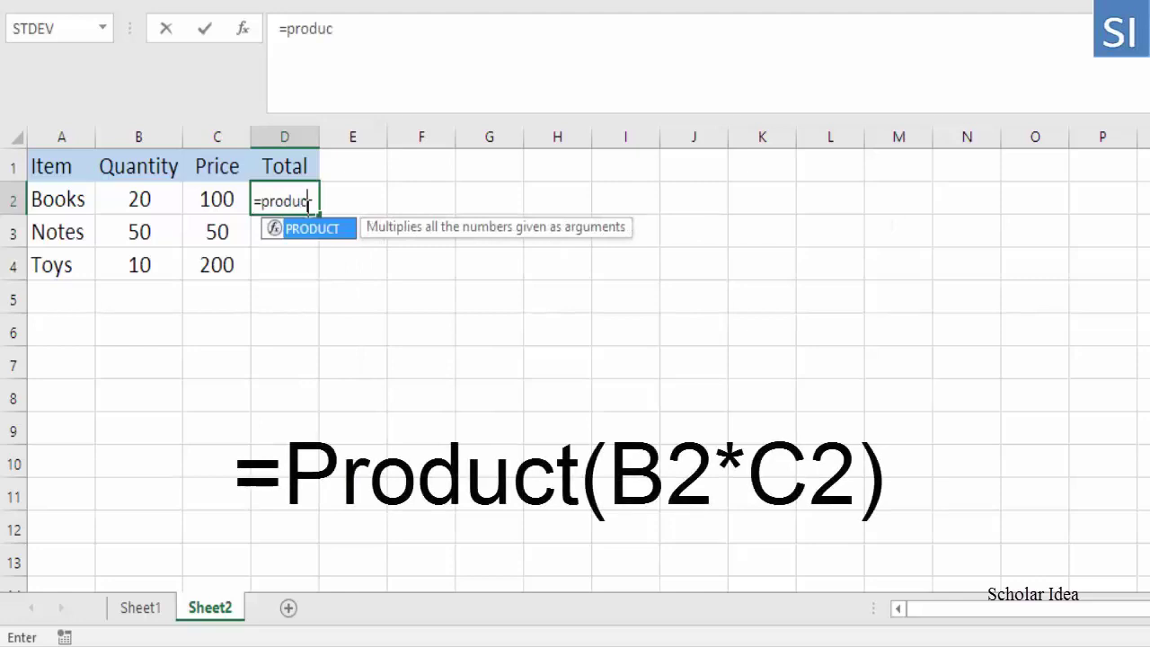
type("t(")
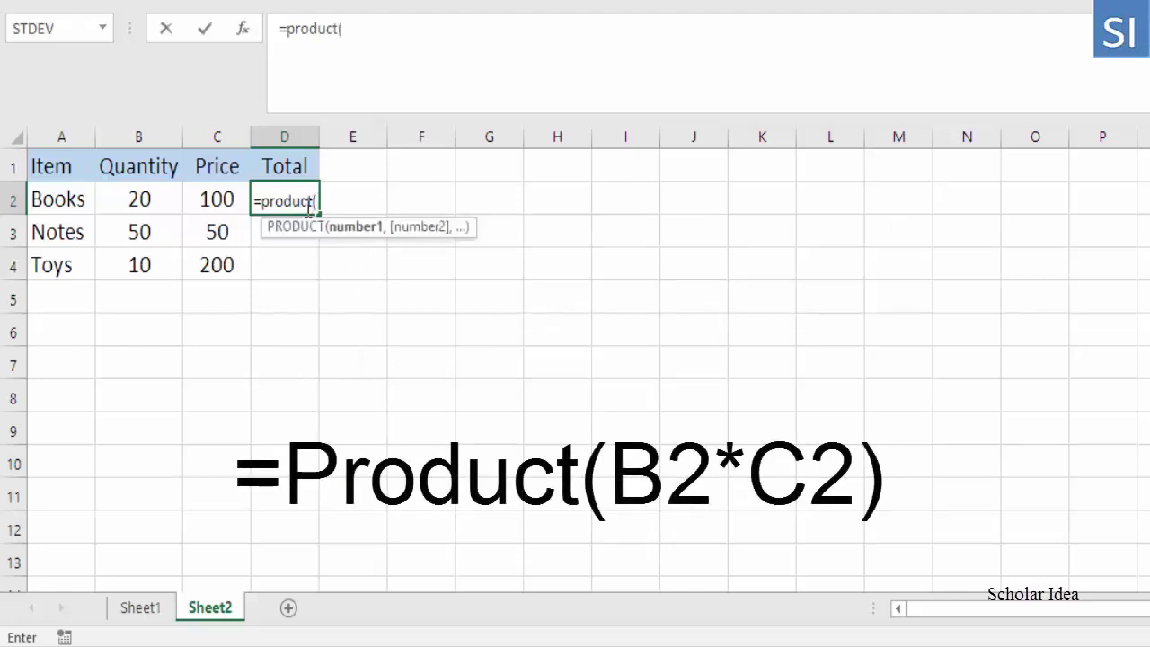
type("B2")
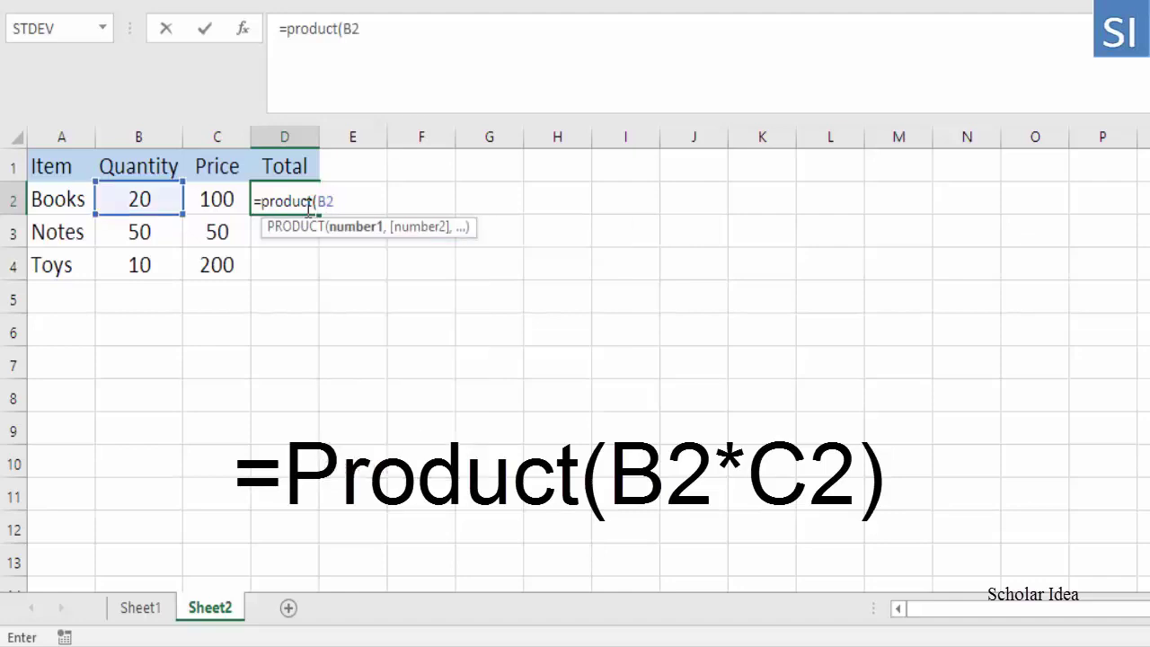
type("*")
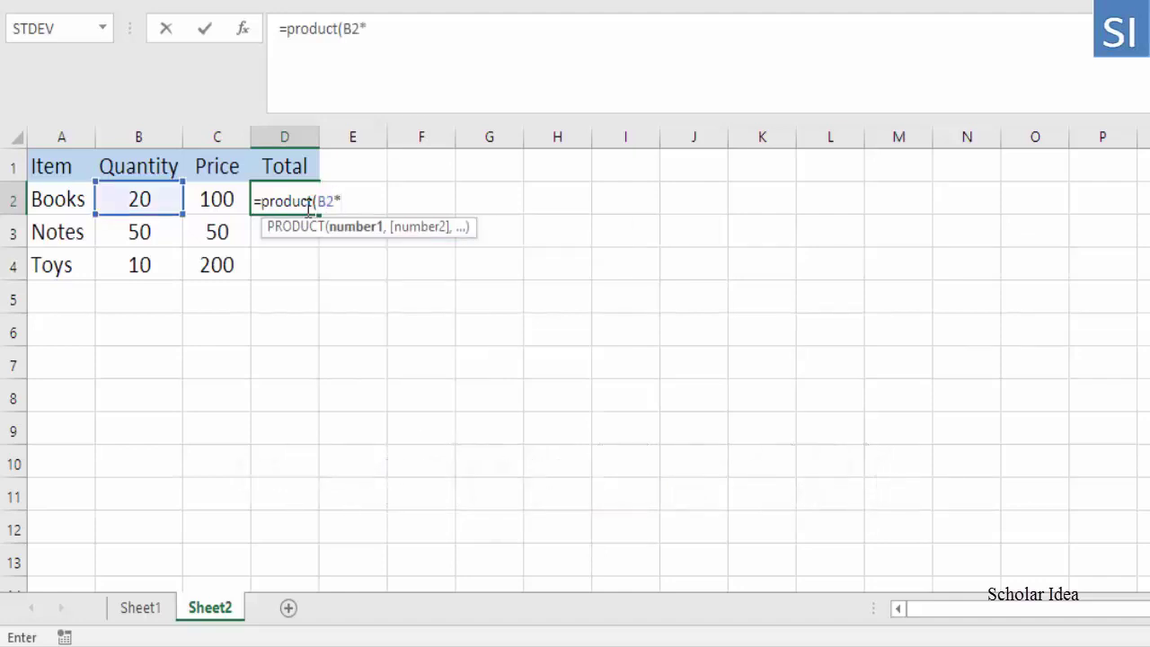
type("C2")
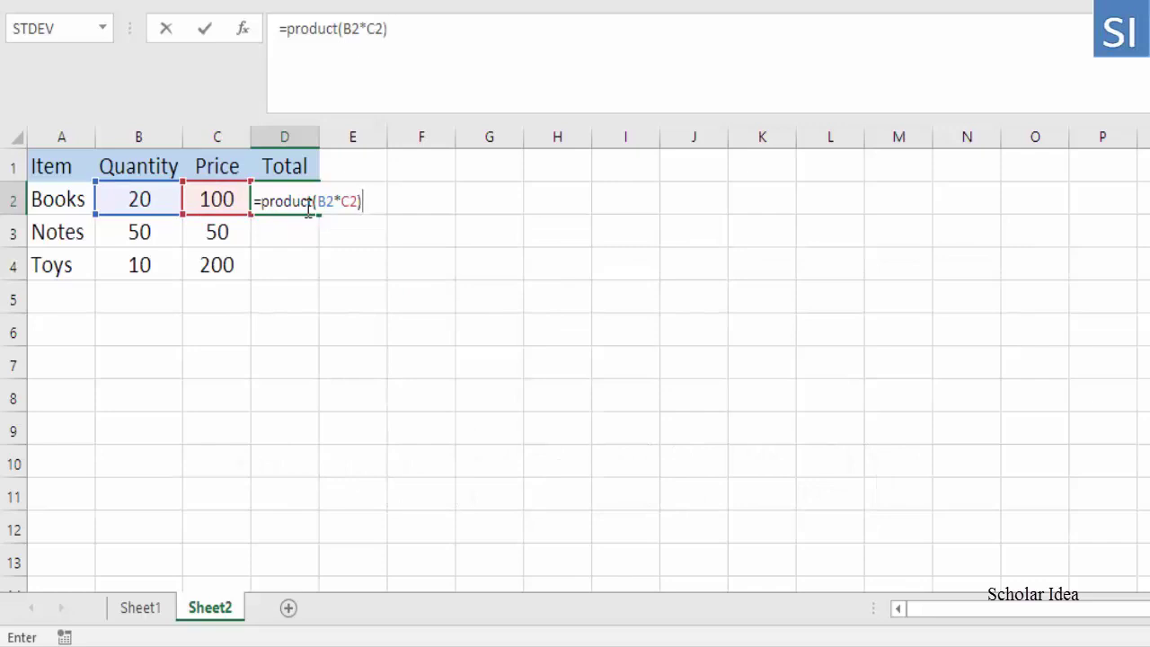
type(")")
left_click(442, 238)
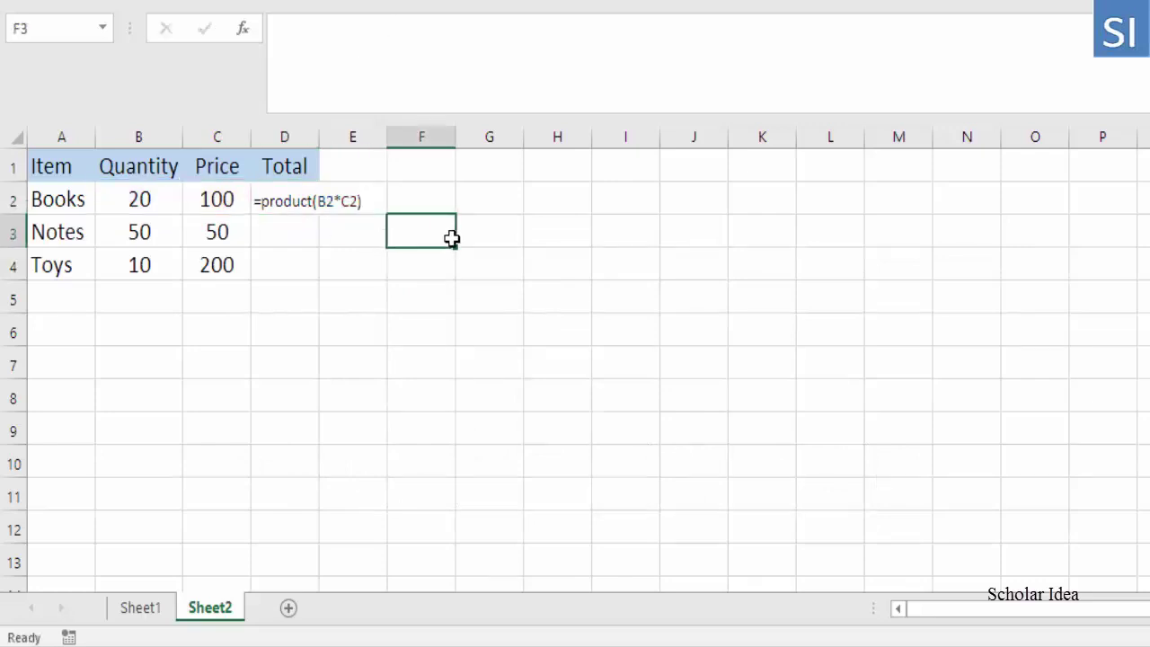
left_click(305, 209)
left_click(339, 243)
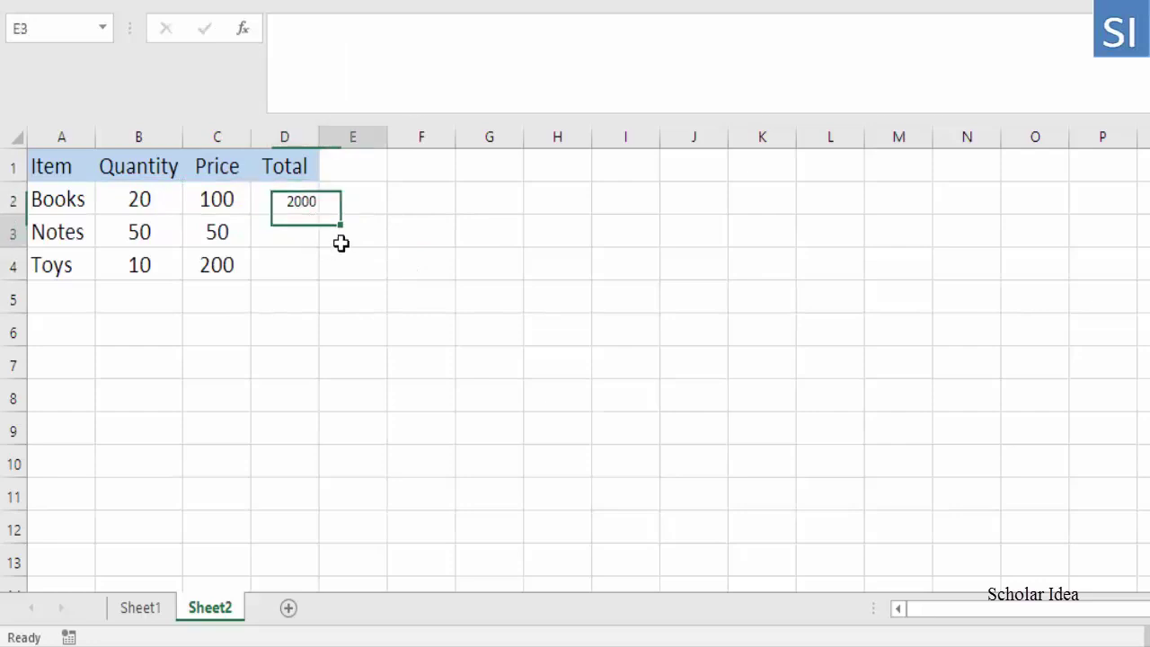
Step: Fill the PRODUCT formula in D2 down to D4 for the Notes and Toys totals
left_click(296, 205)
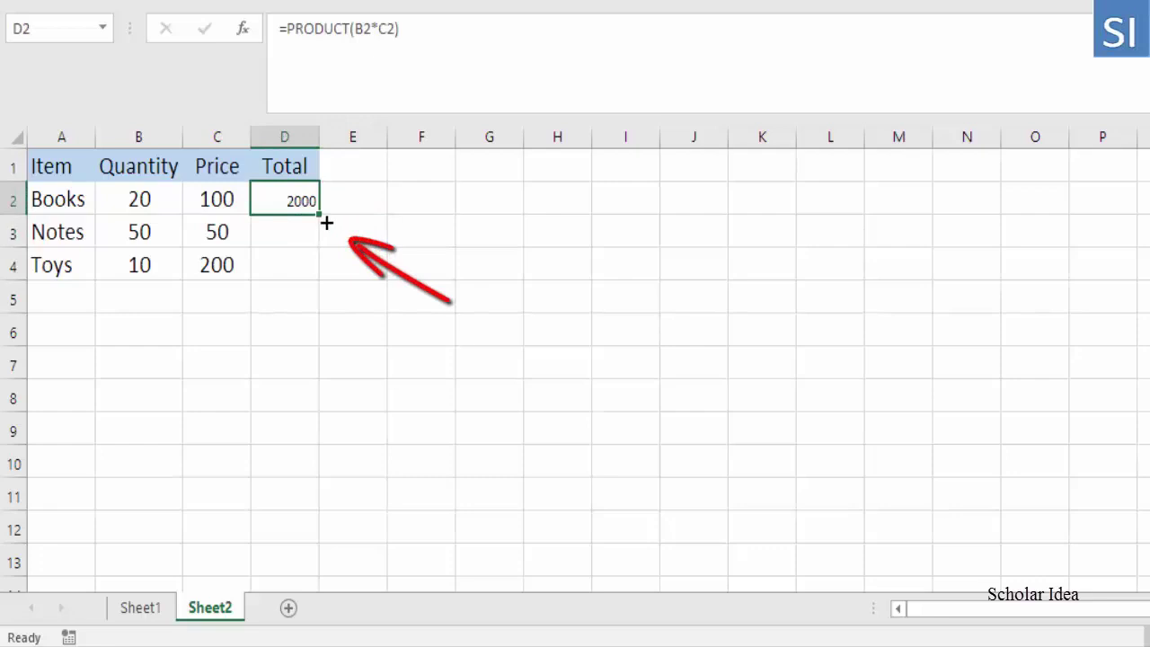
left_click_drag(326, 223, 322, 280)
left_click(354, 227)
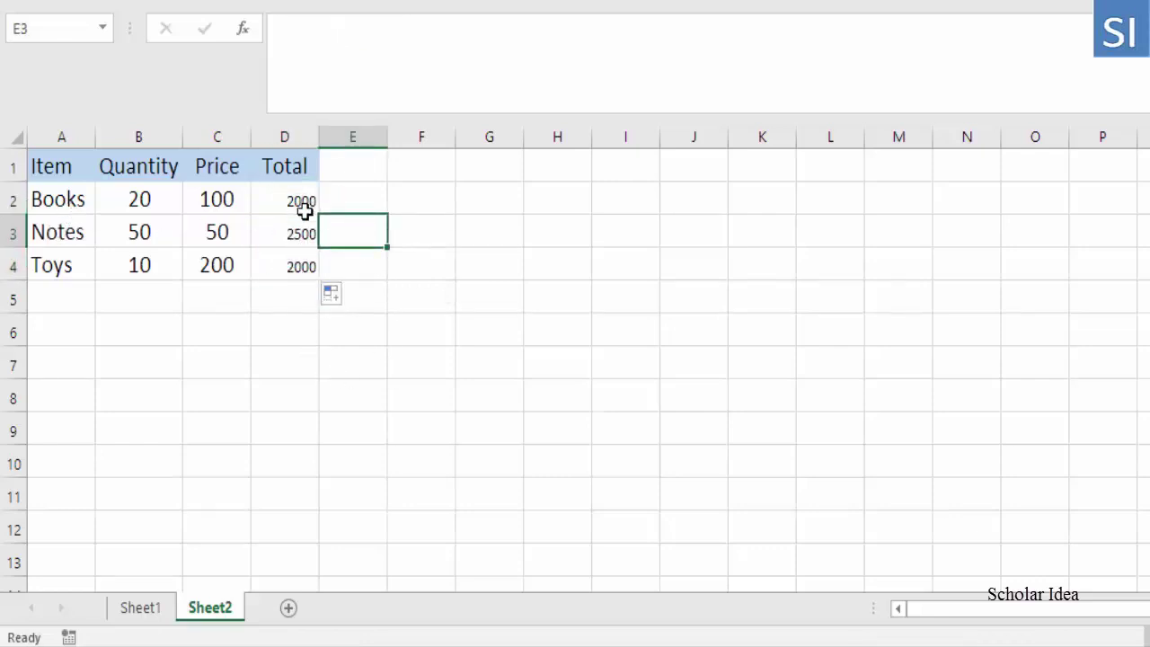
Step: Check the PRODUCT formulas in the Total cells D2 to D4 and which row each one references
left_click(300, 235)
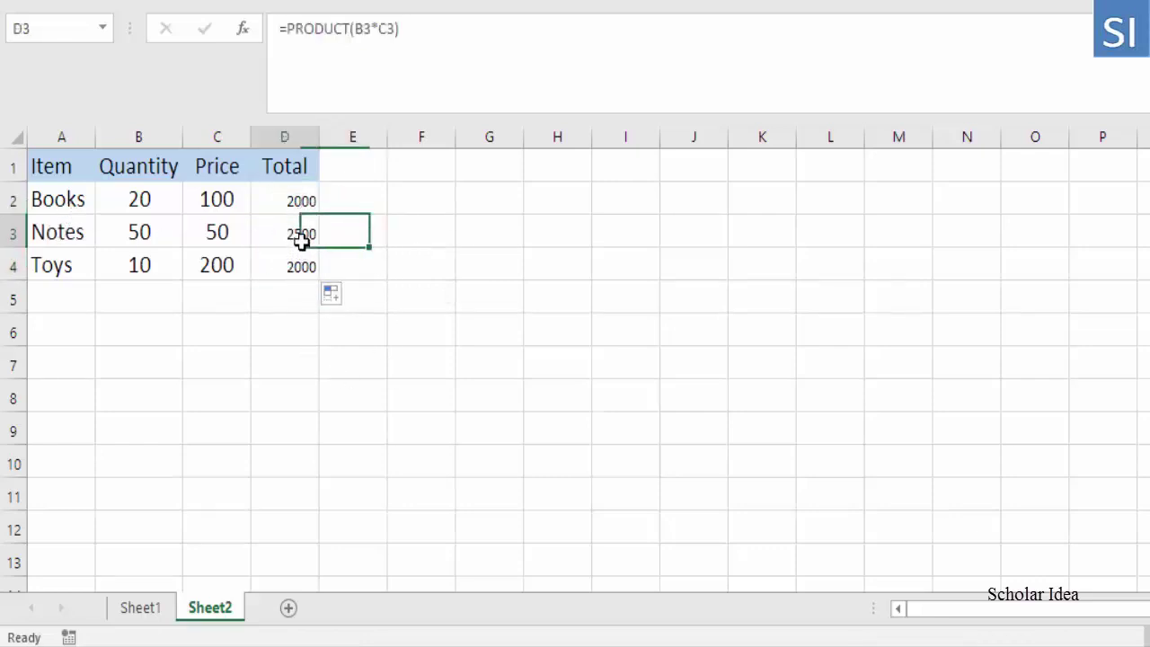
left_click(412, 46)
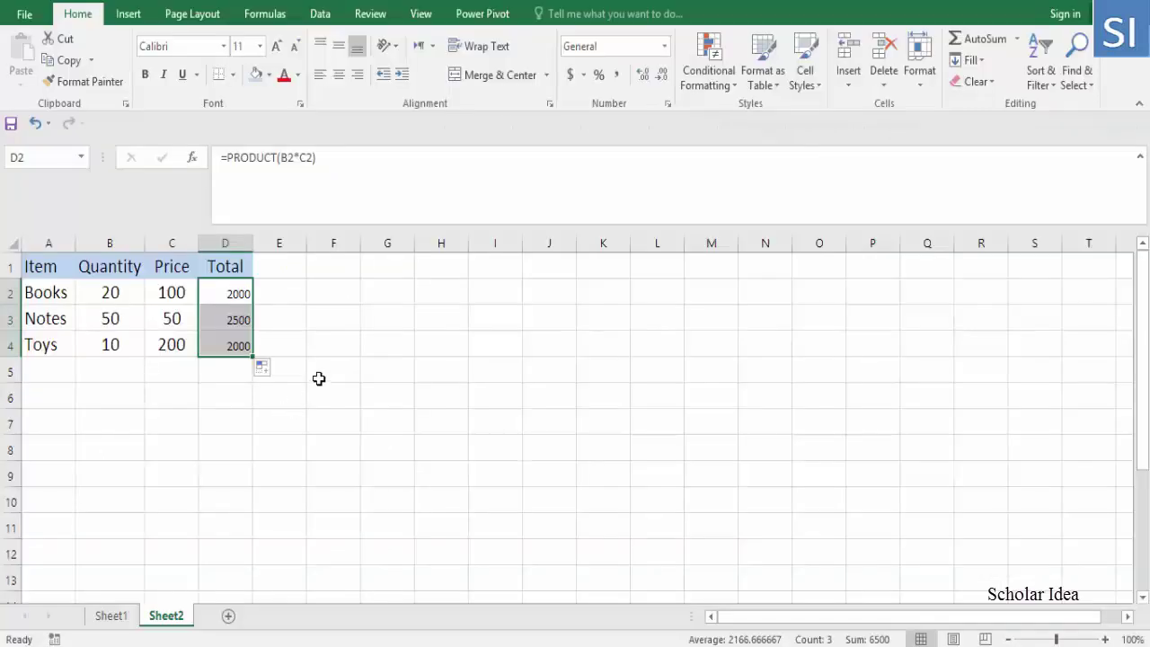
left_click(313, 354)
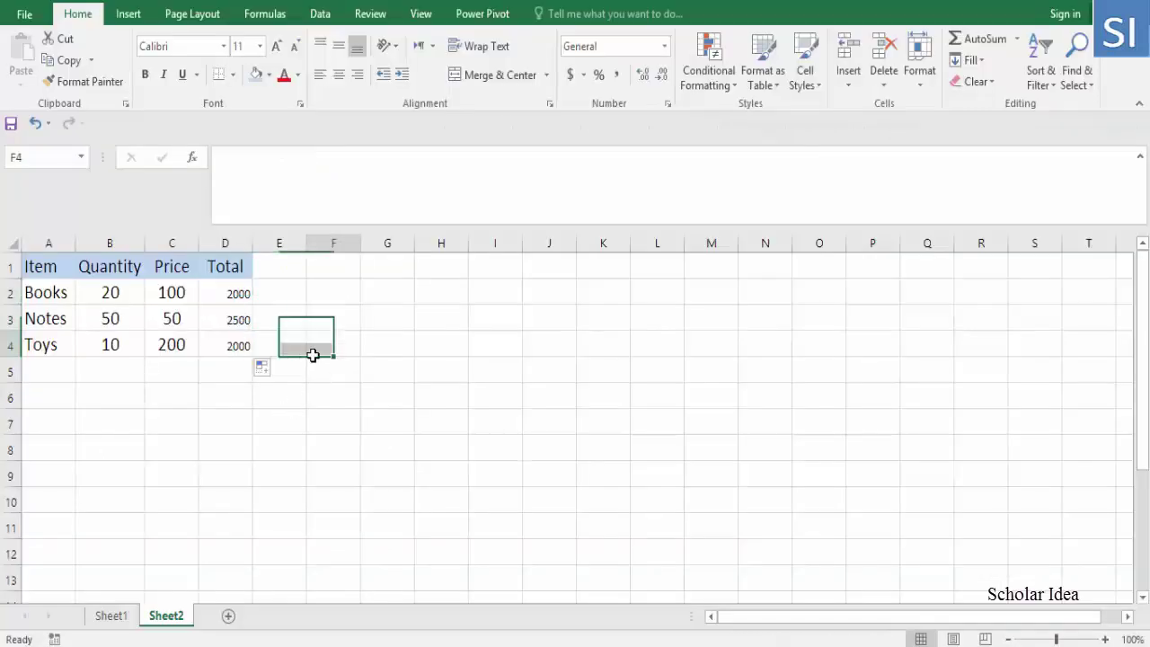
left_click(283, 298)
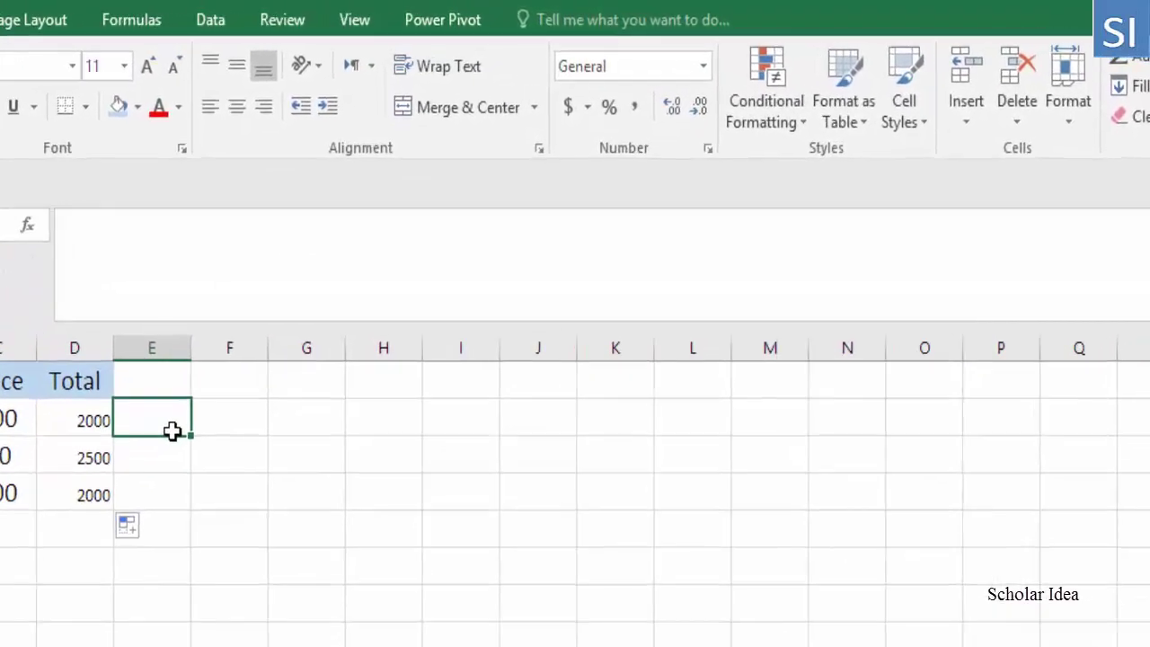
key("Left")
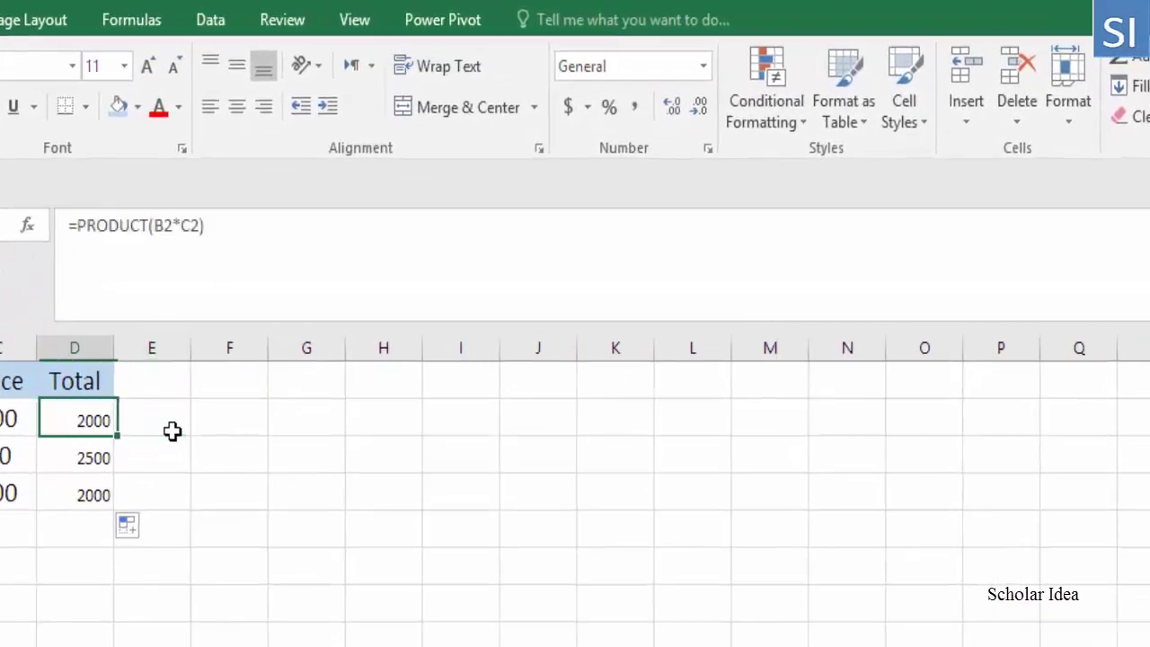
left_click(101, 459)
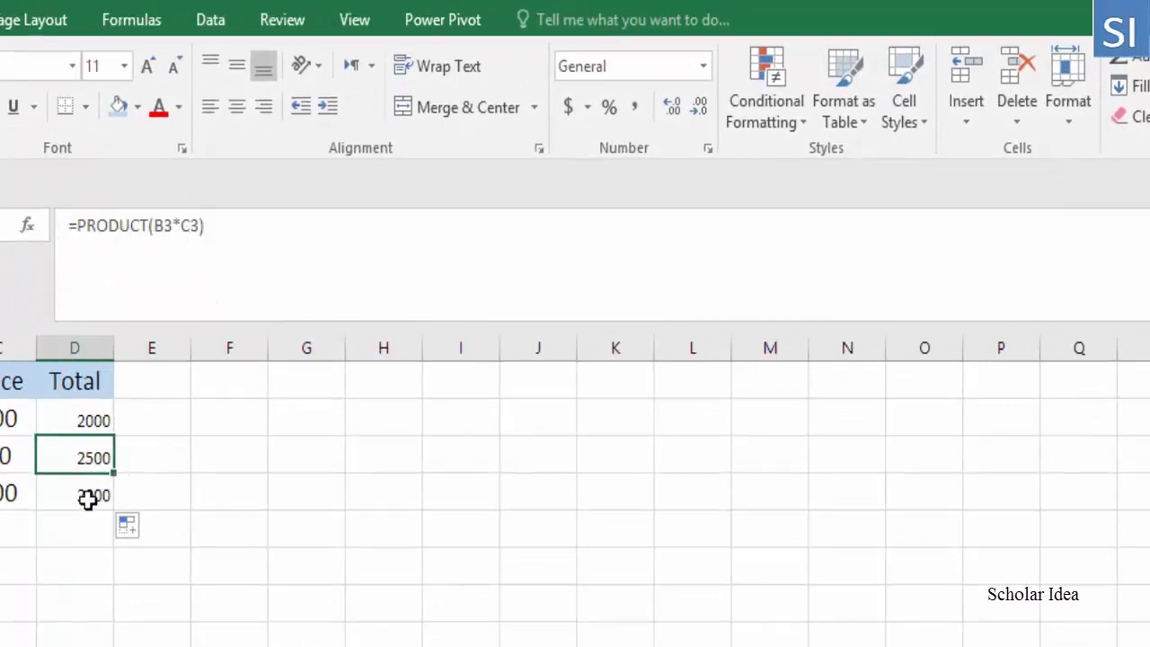
left_click(87, 501)
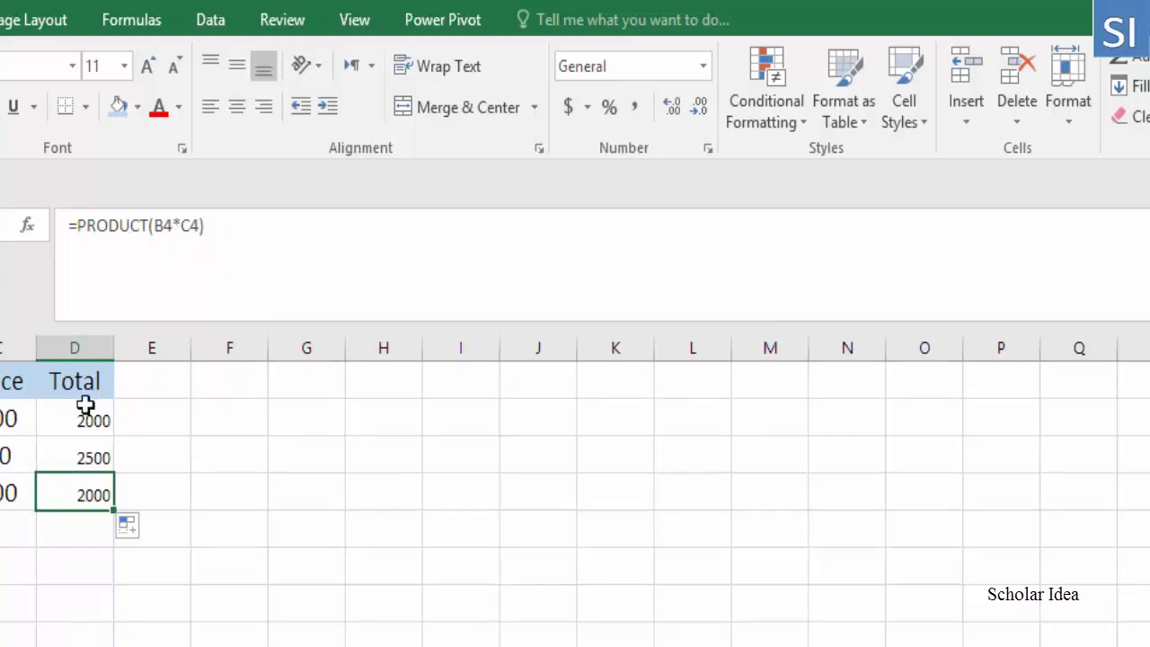
left_click(96, 460)
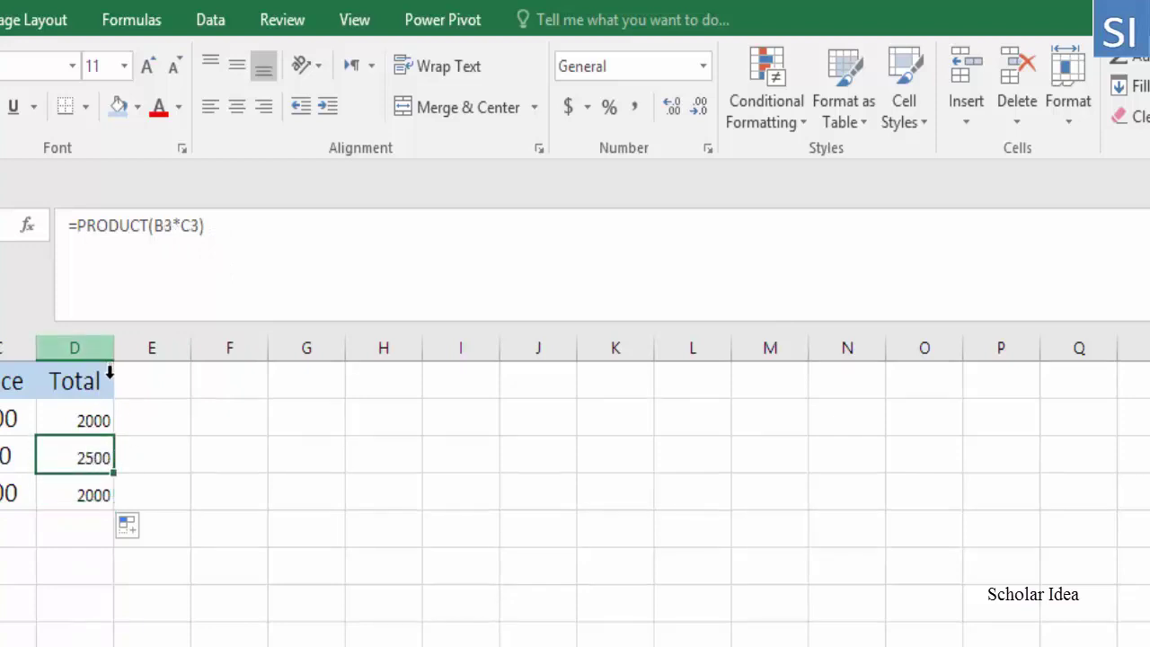